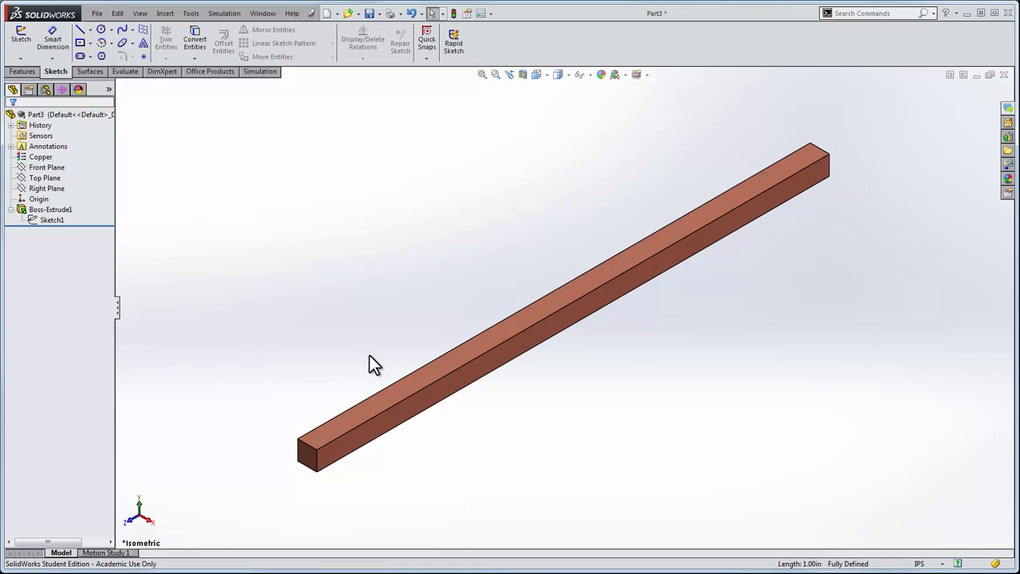
Check the copper bar's Copper material, then clear the selection
{"action": "left_click", "coordinate": [316, 466]}
{"action": "left_click", "coordinate": [42, 158]}
{"action": "left_click", "coordinate": [255, 156]}
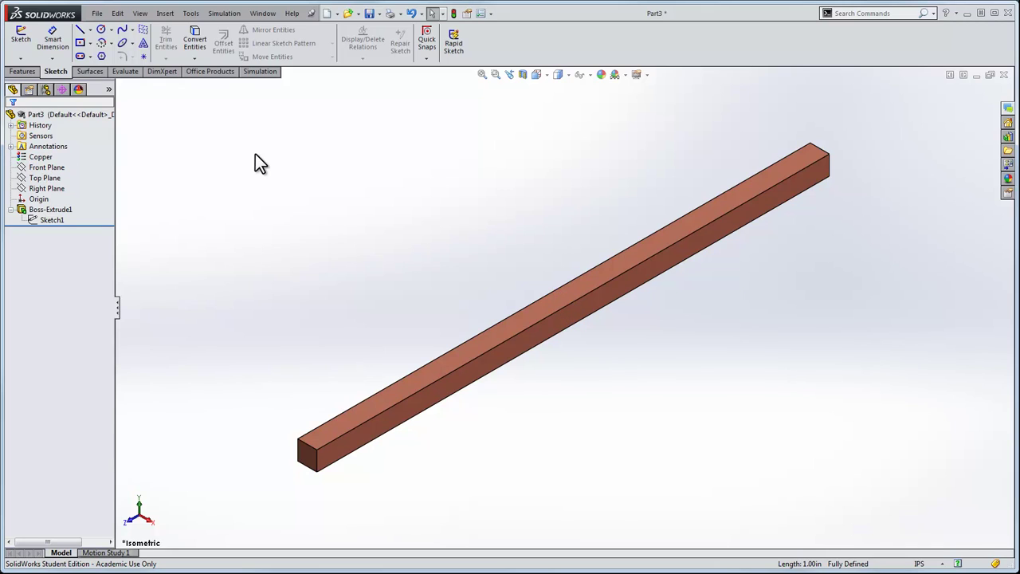
Create a new static study, Static 1, from the Simulation tab
{"action": "left_click", "coordinate": [263, 73]}
{"action": "left_click", "coordinate": [20, 58]}
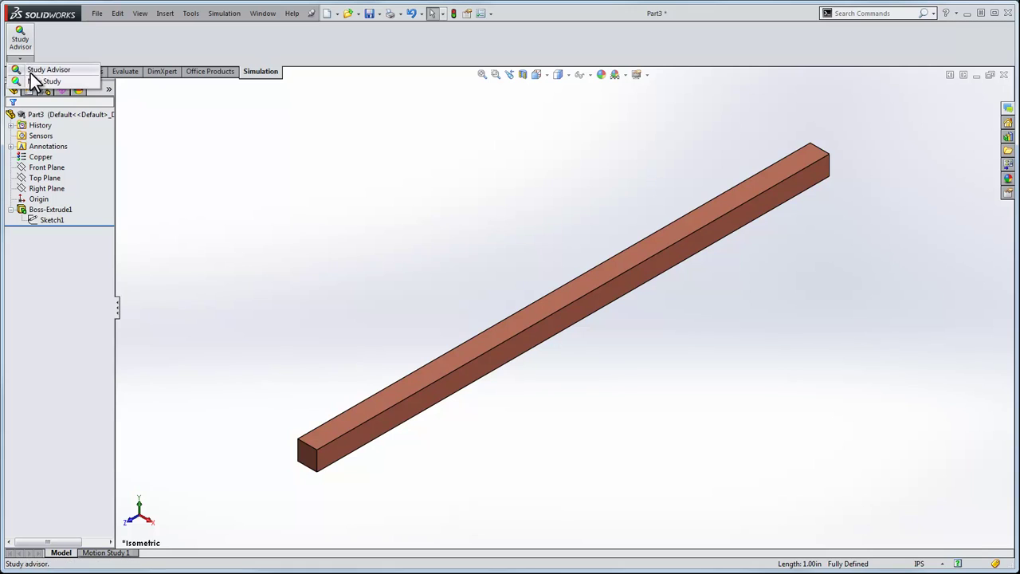
{"action": "left_click", "coordinate": [32, 81]}
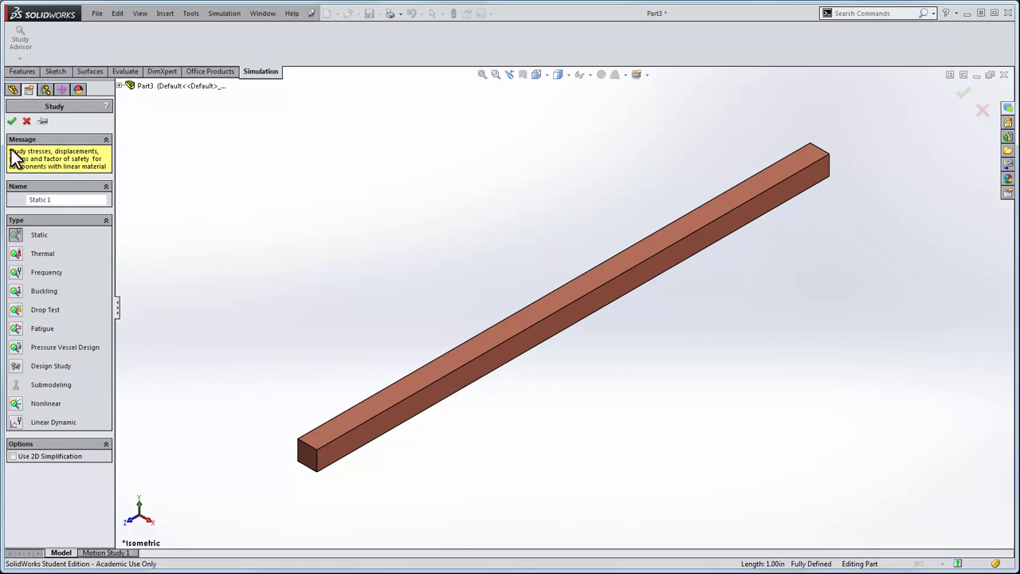
{"action": "left_click", "coordinate": [14, 121]}
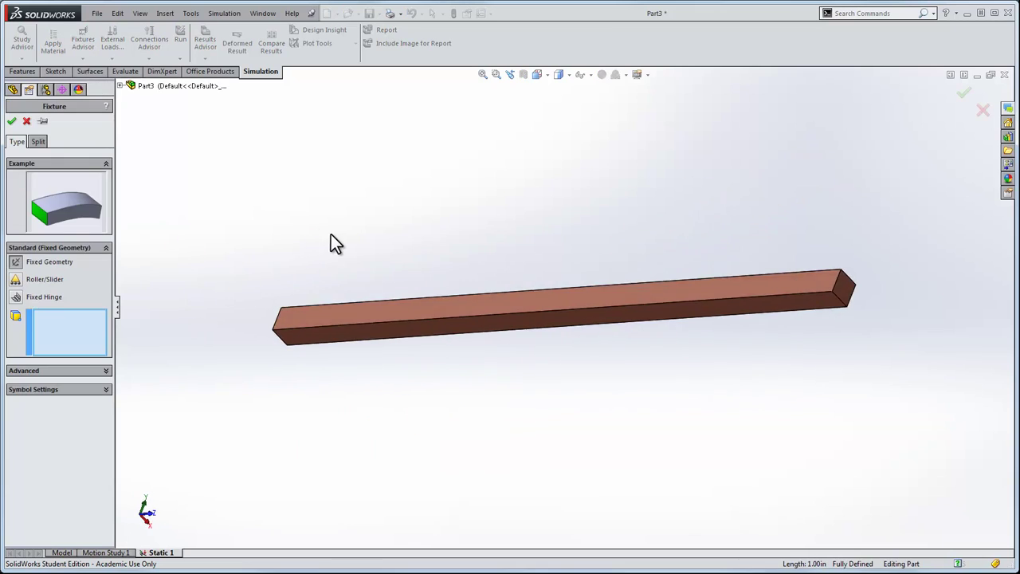
Apply a Fixed Geometry restraint to both end faces of the bar
{"action": "left_click", "coordinate": [851, 275]}
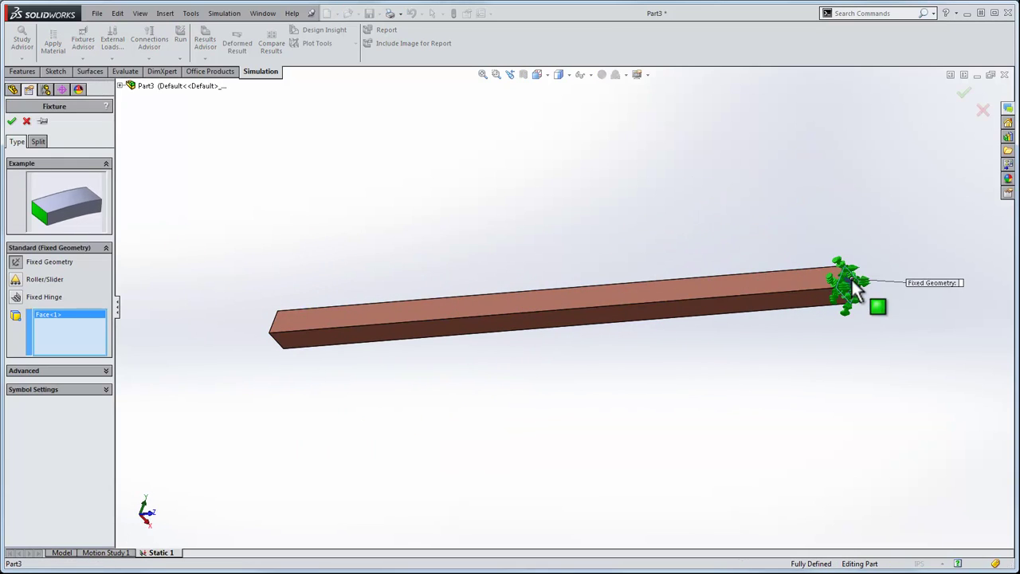
{"action": "middle_click_drag", "start_coordinate": [470, 233], "coordinate": [569, 232]}
{"action": "left_click", "coordinate": [602, 330]}
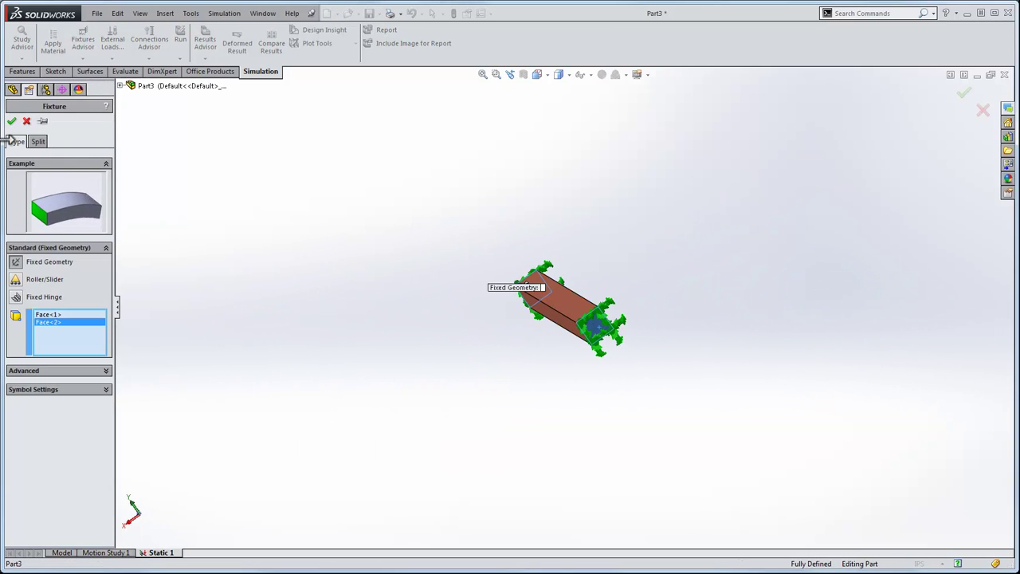
{"action": "left_click", "coordinate": [12, 121]}
{"action": "left_click", "coordinate": [112, 56]}
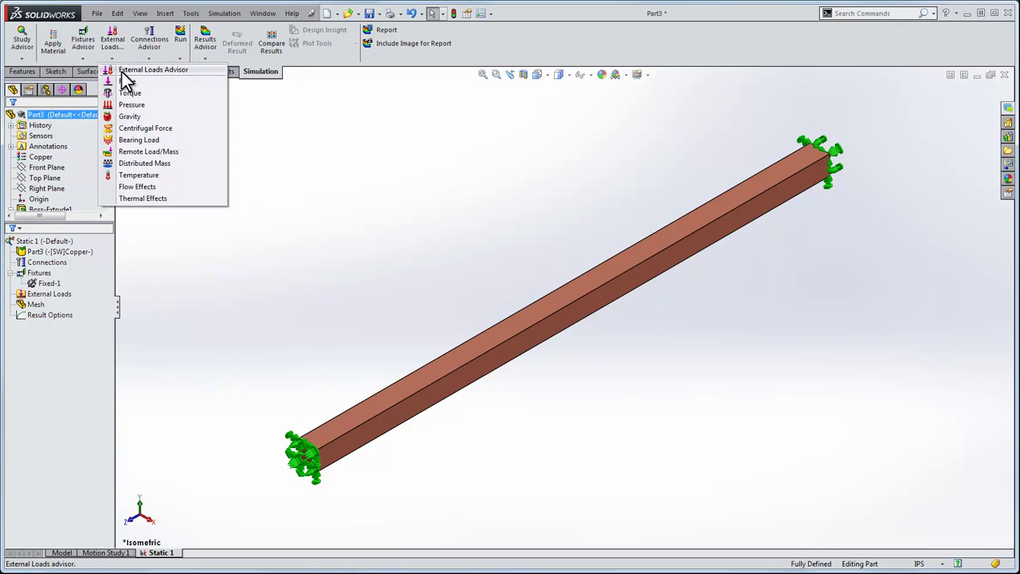
Apply a 300 °F temperature load to the first end face of the bar
{"action": "left_click", "coordinate": [127, 175]}
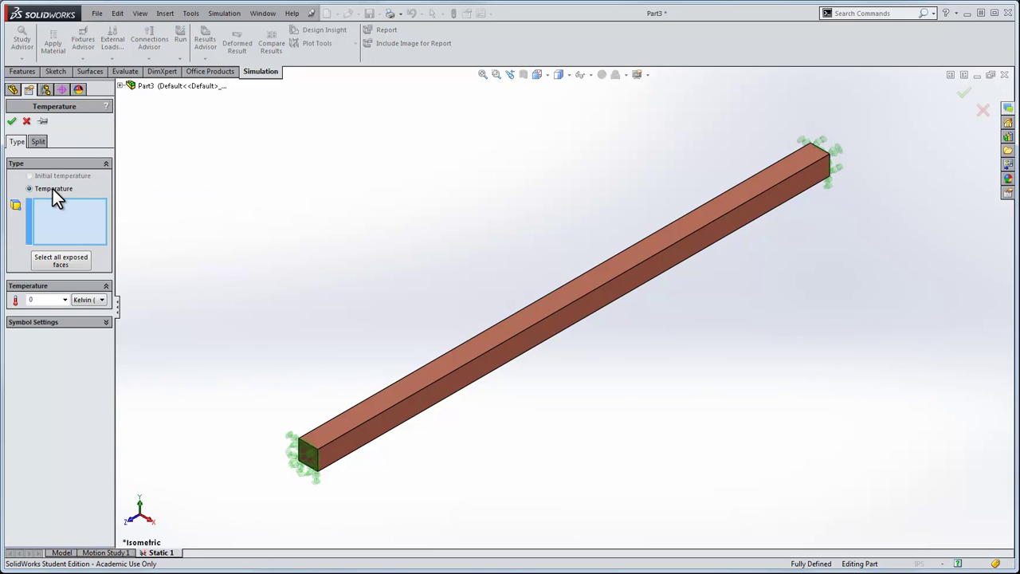
{"action": "middle_click_drag", "start_coordinate": [156, 428], "coordinate": [255, 375]}
{"action": "left_click", "coordinate": [385, 342]}
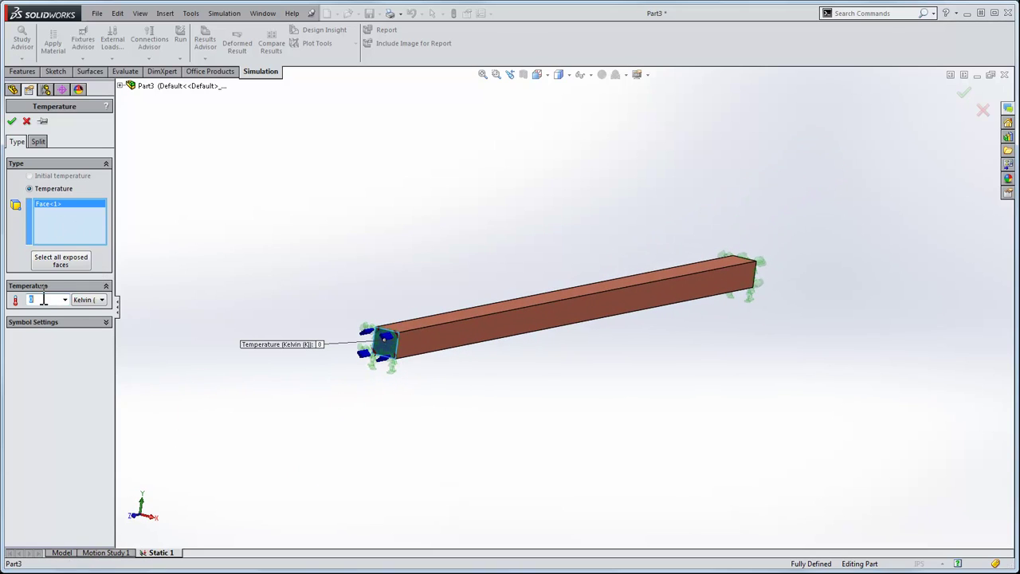
{"action": "left_click", "coordinate": [89, 301]}
{"action": "left_click", "coordinate": [90, 318]}
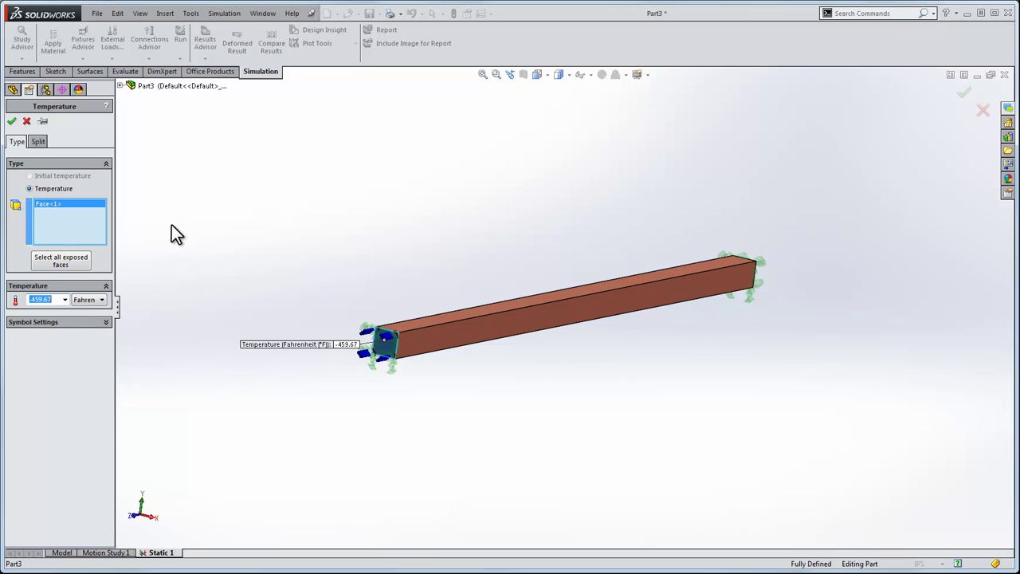
{"action": "type", "text": "300"}
{"action": "left_click", "coordinate": [11, 121]}
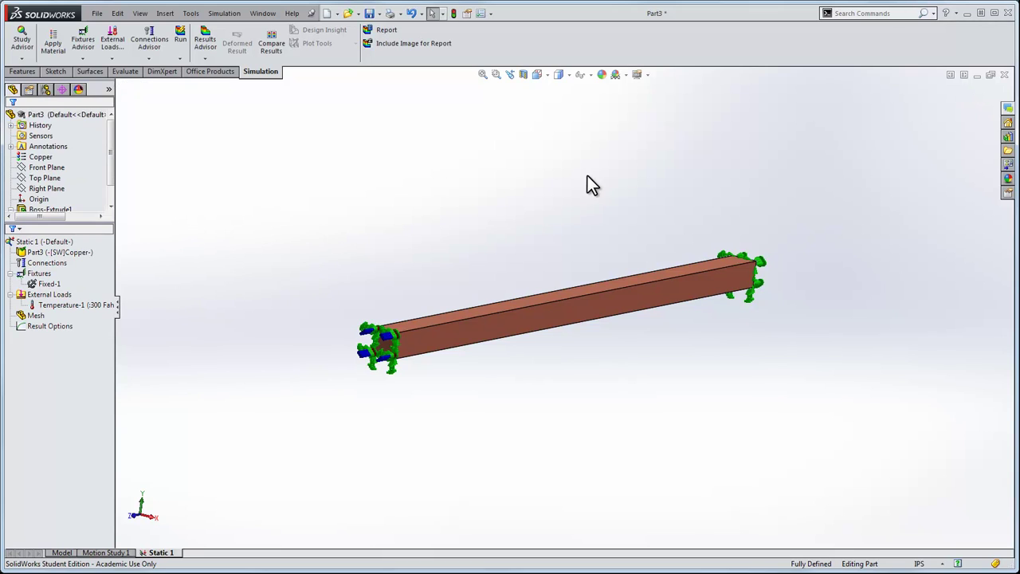
Apply a 400 °F temperature load to the opposite end face
{"action": "middle_click_drag", "start_coordinate": [587, 183], "coordinate": [377, 214]}
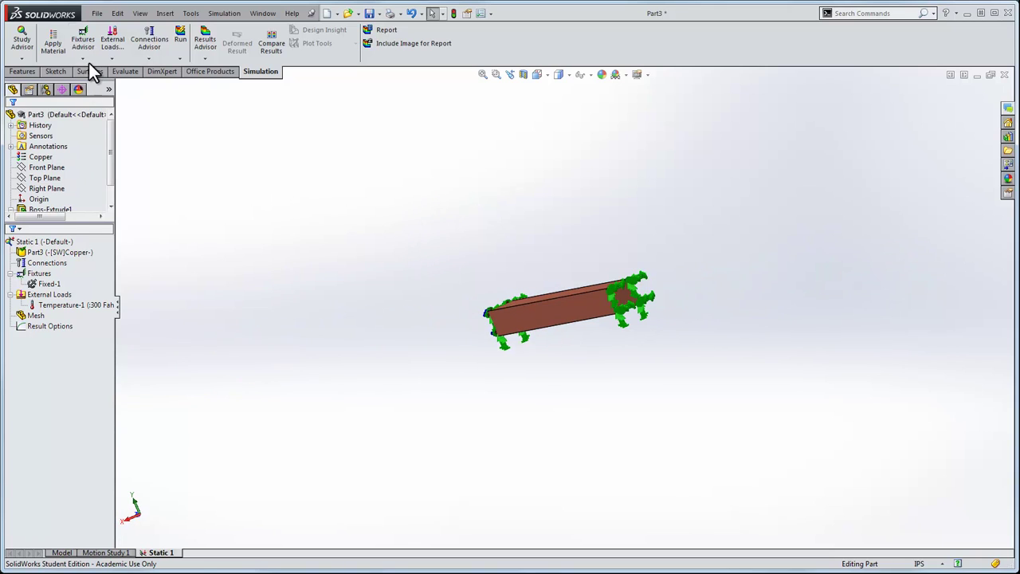
{"action": "left_click", "coordinate": [112, 57]}
{"action": "left_click", "coordinate": [128, 174]}
{"action": "left_click", "coordinate": [626, 297]}
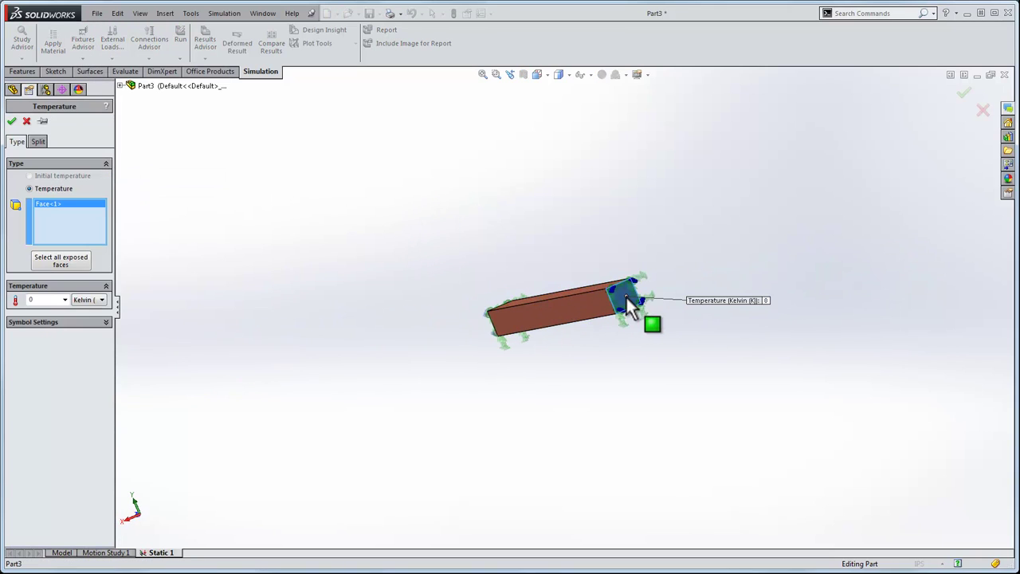
{"action": "type", "text": "400"}
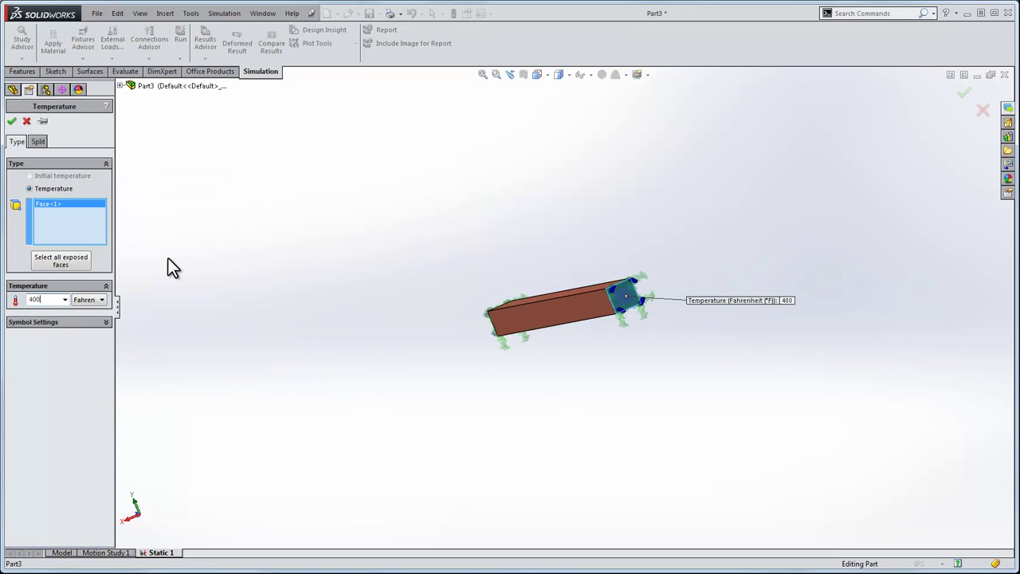
{"action": "left_click", "coordinate": [11, 121]}
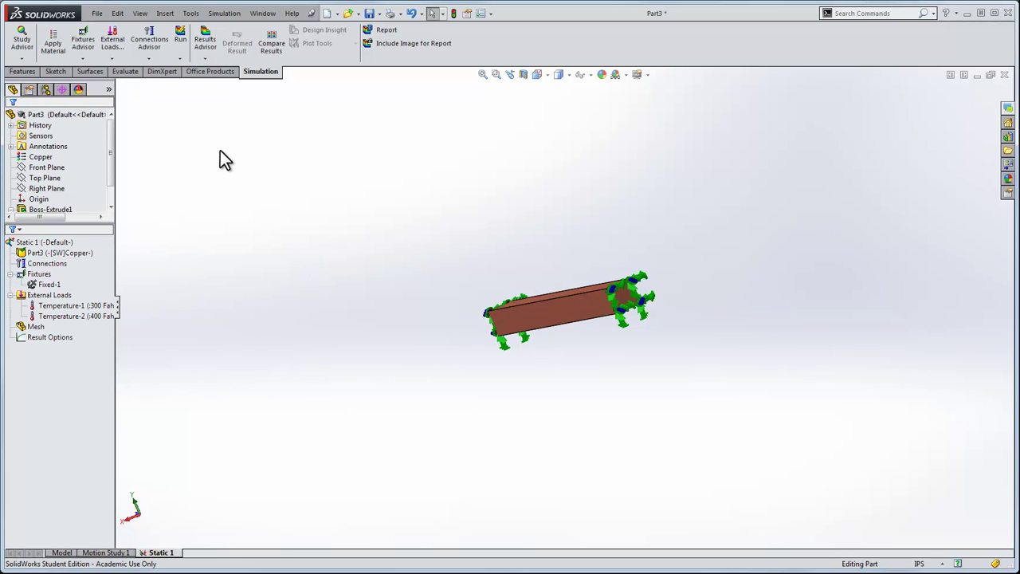
Run Static 1, set the von Mises plot to true-scale deformation, and inspect the fixed ends
{"action": "left_click", "coordinate": [184, 41]}
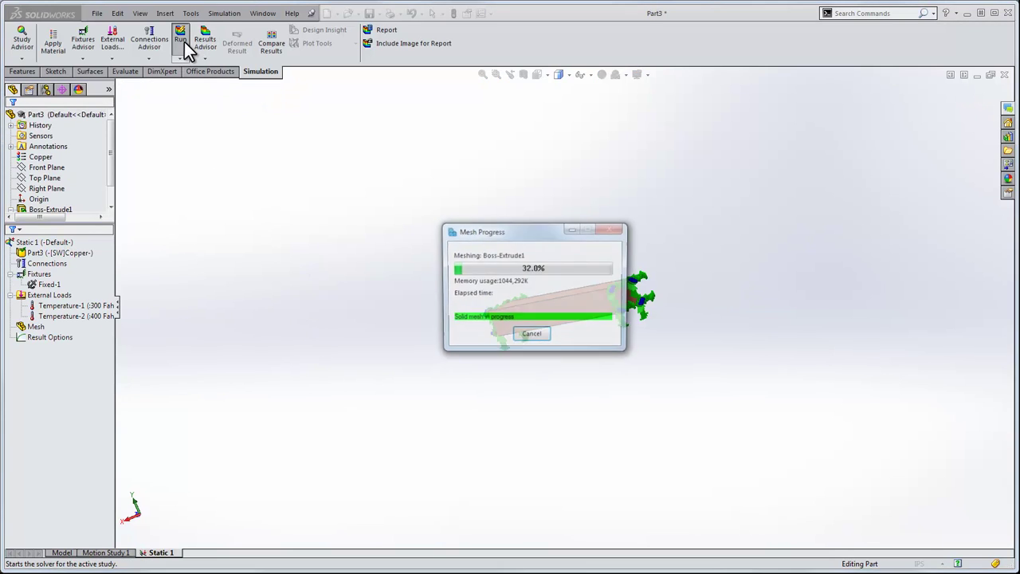
{"action": "middle_click_drag", "start_coordinate": [403, 337], "coordinate": [427, 296]}
{"action": "double_click", "coordinate": [72, 358]}
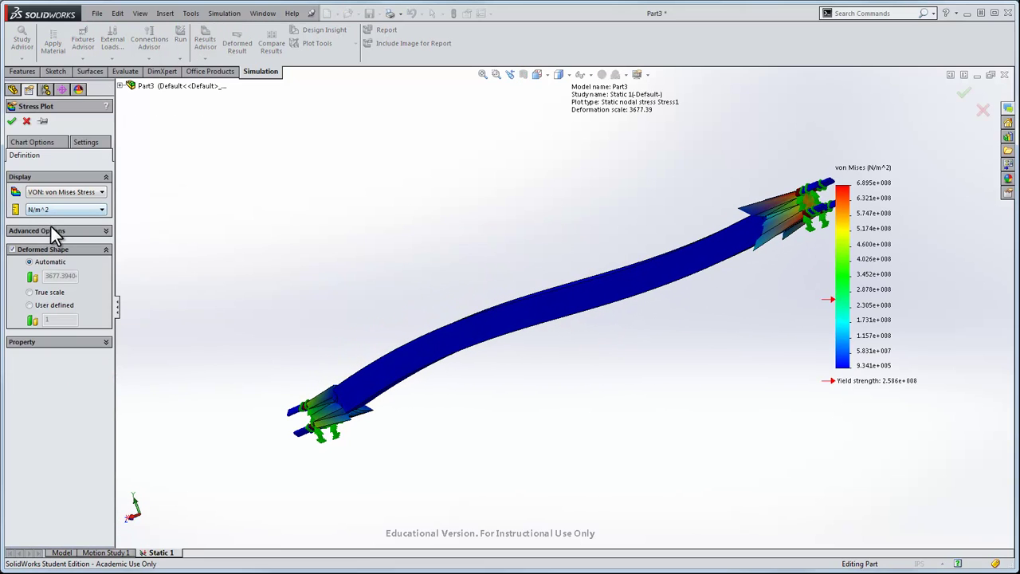
{"action": "left_click", "coordinate": [12, 121]}
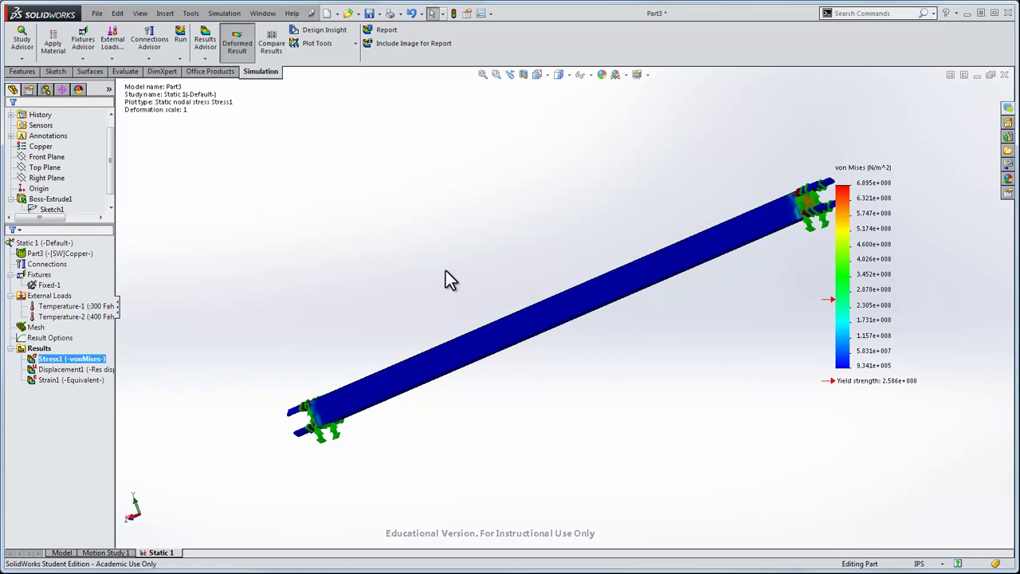
{"action": "mouse_move", "coordinate": [445, 270]}
{"action": "middle_mouse_down"}
{"action": "mouse_move", "coordinate": [467, 269]}
{"action": "mouse_move", "coordinate": [459, 272]}
{"action": "middle_mouse_up"}
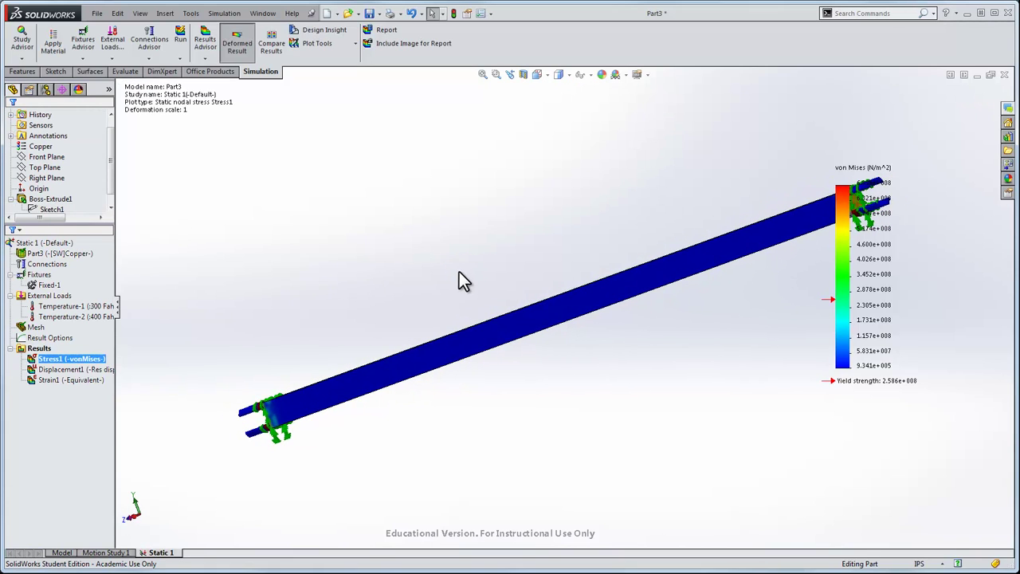
{"action": "scroll", "coordinate": [276, 420], "scroll_direction": "down", "scroll_amount": 3}
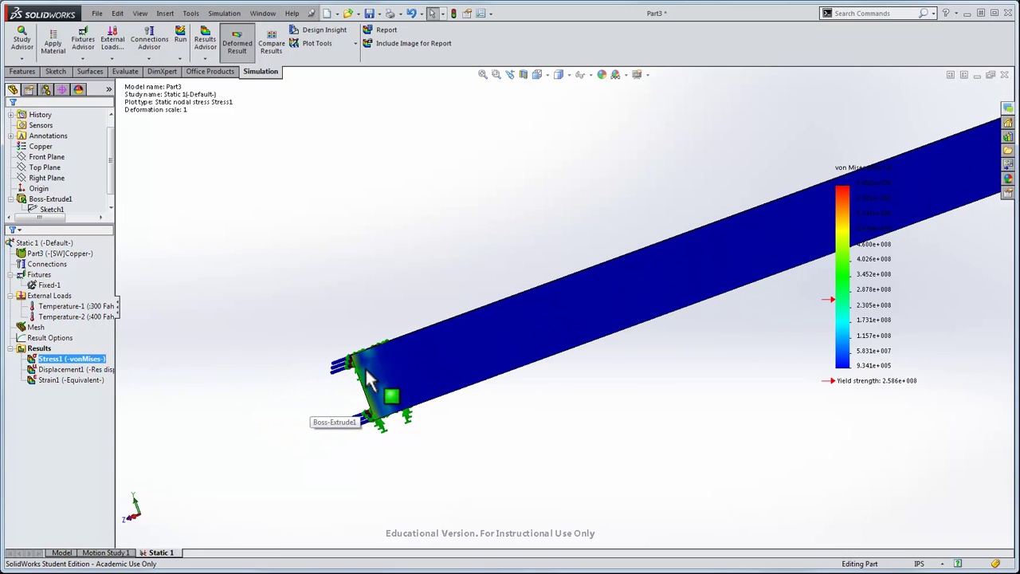
{"action": "middle_click_drag", "start_coordinate": [330, 398], "coordinate": [357, 392]}
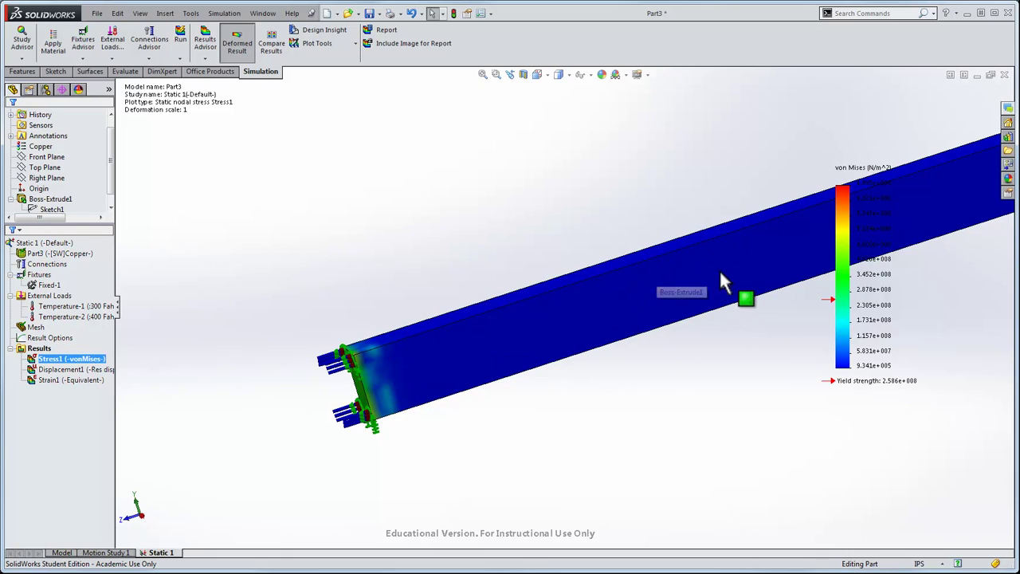
{"action": "scroll", "coordinate": [705, 283], "scroll_direction": "up", "scroll_amount": 4}
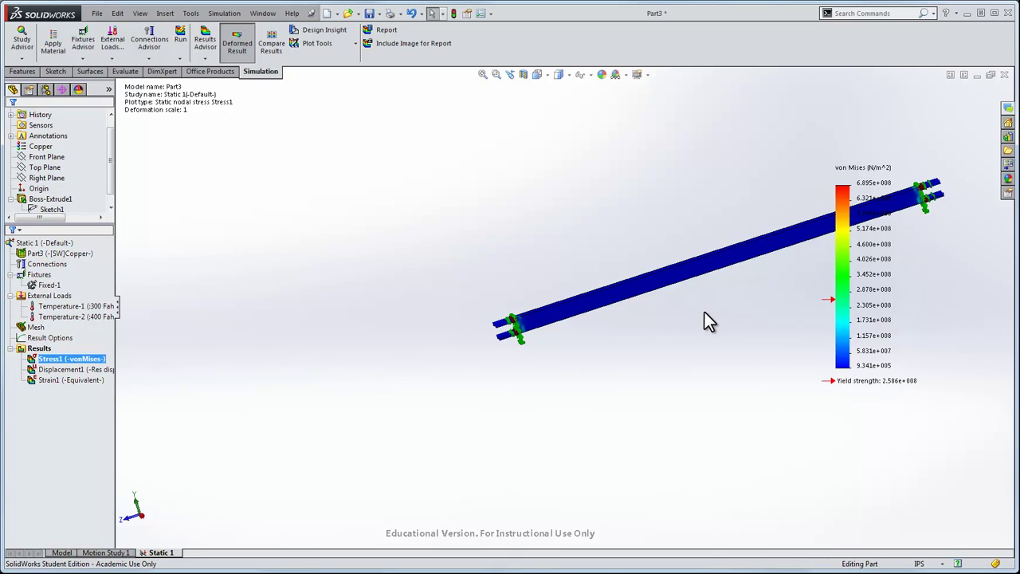
{"action": "scroll", "coordinate": [705, 312], "scroll_direction": "down", "scroll_amount": 4}
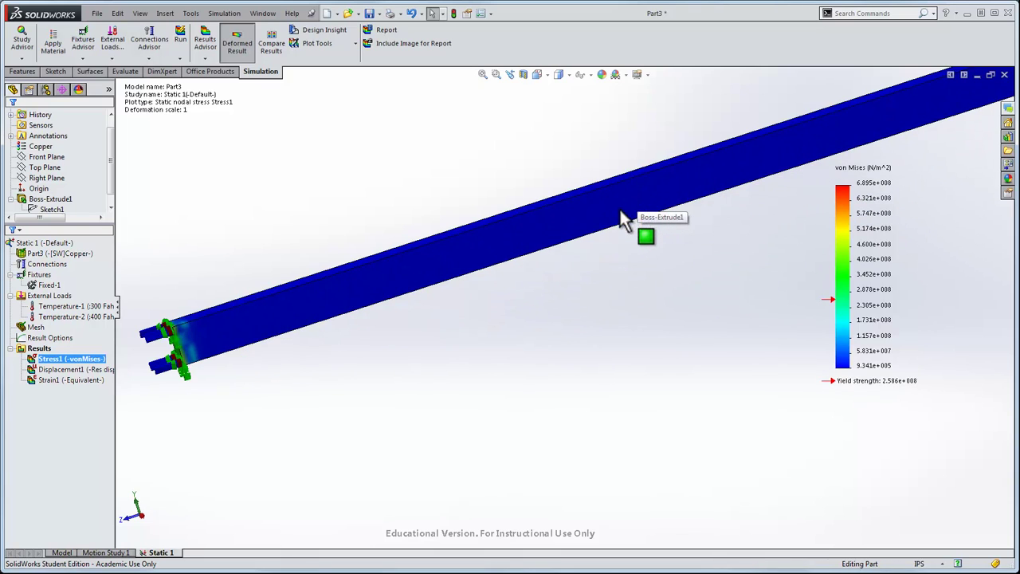
{"action": "left_click", "coordinate": [110, 59]}
{"action": "left_click", "coordinate": [119, 196]}
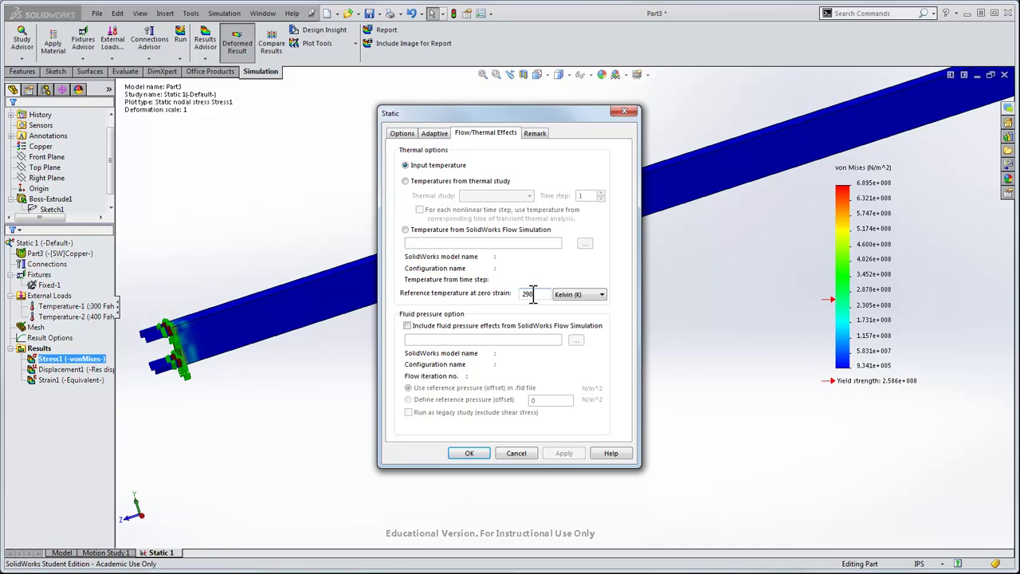
{"action": "left_click", "coordinate": [579, 294]}
{"action": "left_click", "coordinate": [575, 313]}
{"action": "left_click", "coordinate": [519, 454]}
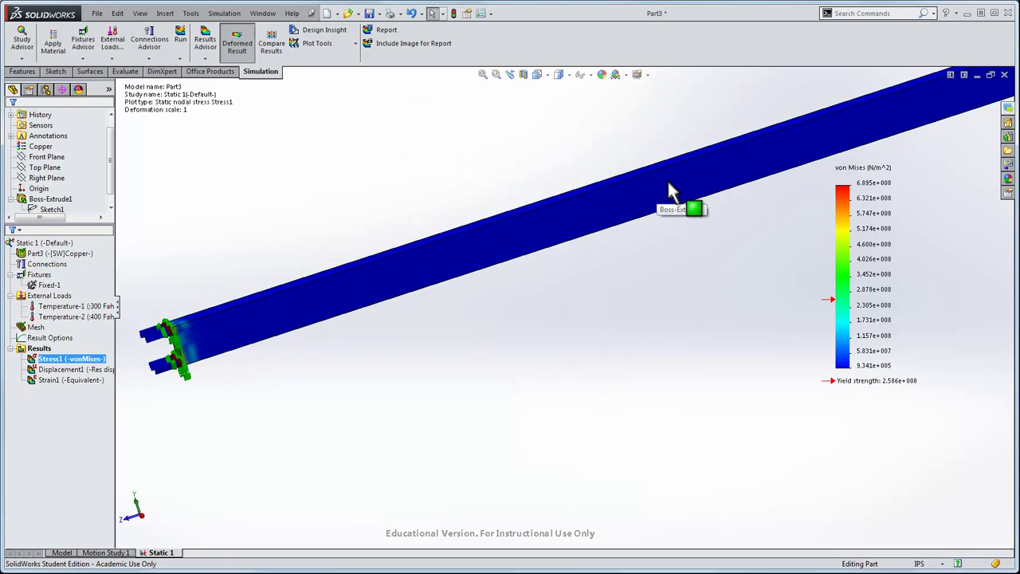
Delete the Static 1 study
{"action": "right_click", "coordinate": [161, 552]}
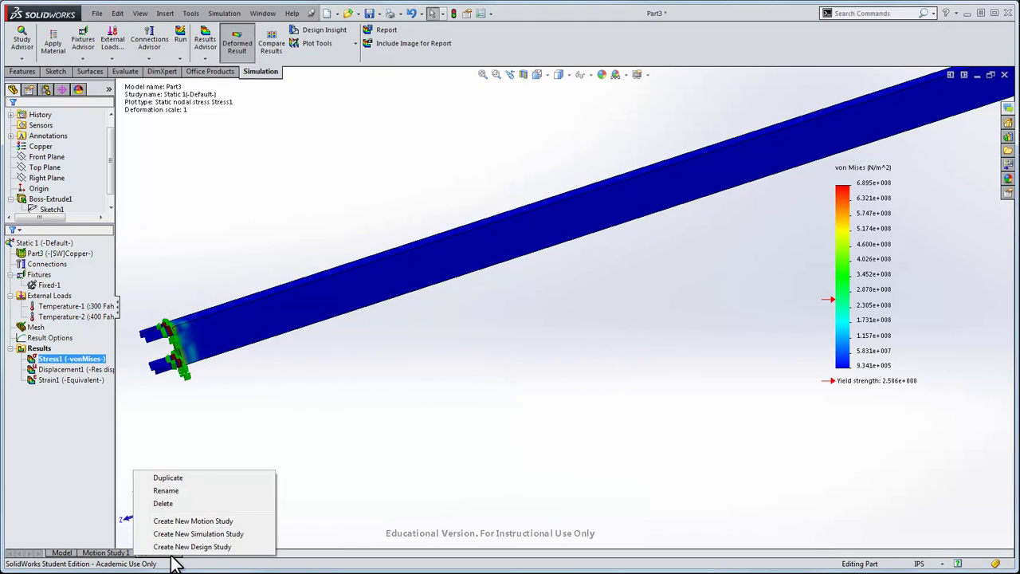
{"action": "left_click", "coordinate": [170, 502]}
{"action": "left_click", "coordinate": [562, 318]}
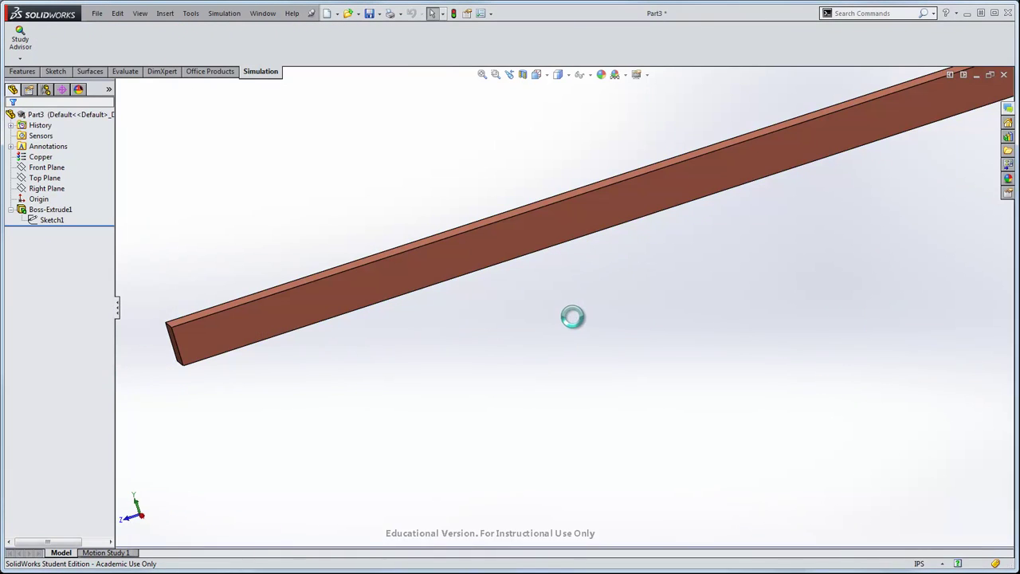
Create a new thermal study, Thermal 1
{"action": "left_click", "coordinate": [20, 58]}
{"action": "left_click", "coordinate": [40, 81]}
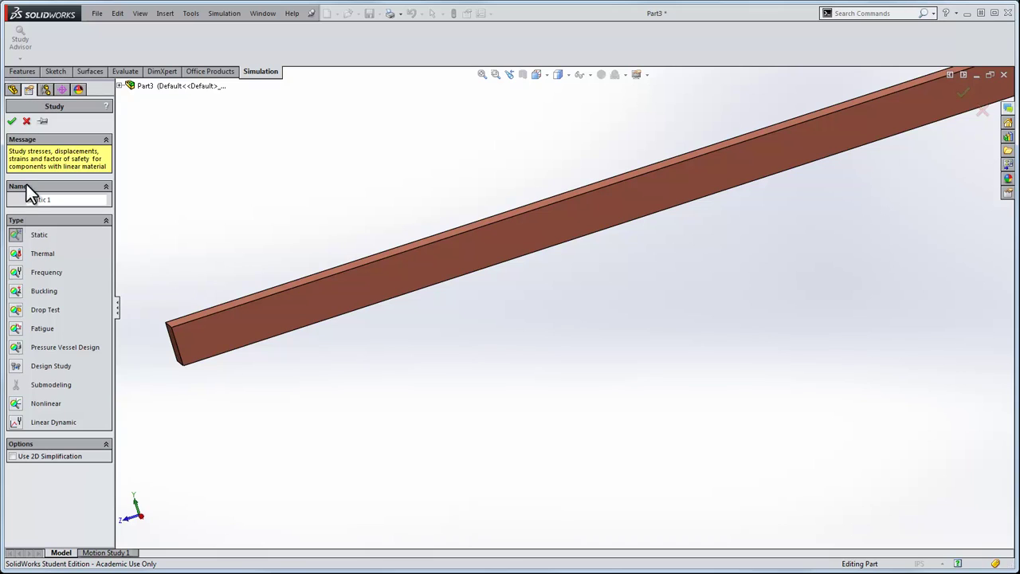
{"action": "left_click", "coordinate": [16, 254]}
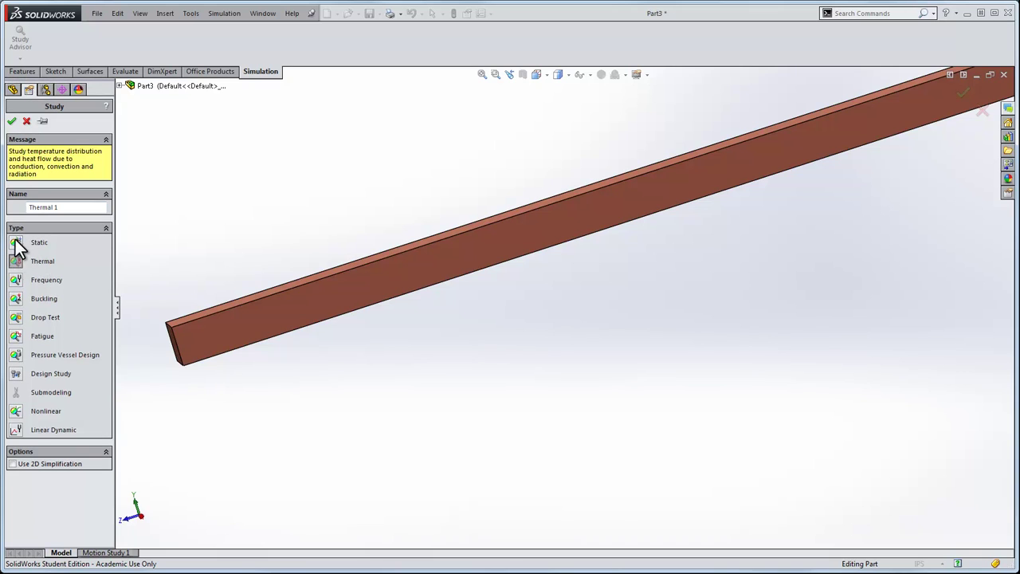
{"action": "left_click", "coordinate": [12, 120]}
Apply a 300 °F temperature to one end face of the bar
{"action": "left_click", "coordinate": [85, 59]}
{"action": "left_click", "coordinate": [99, 71]}
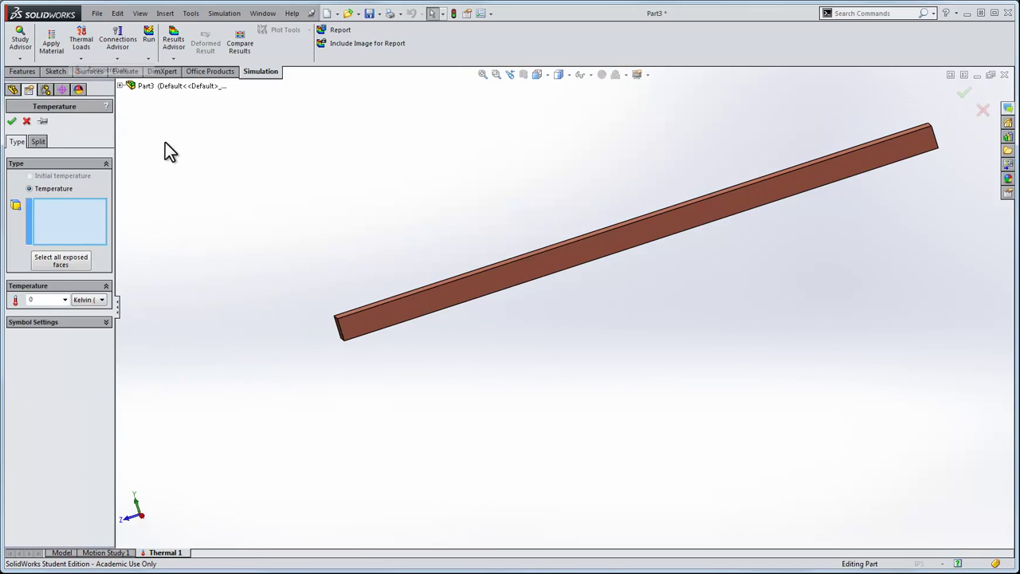
{"action": "middle_click_drag", "start_coordinate": [164, 152], "coordinate": [561, 233]}
{"action": "left_click", "coordinate": [588, 236]}
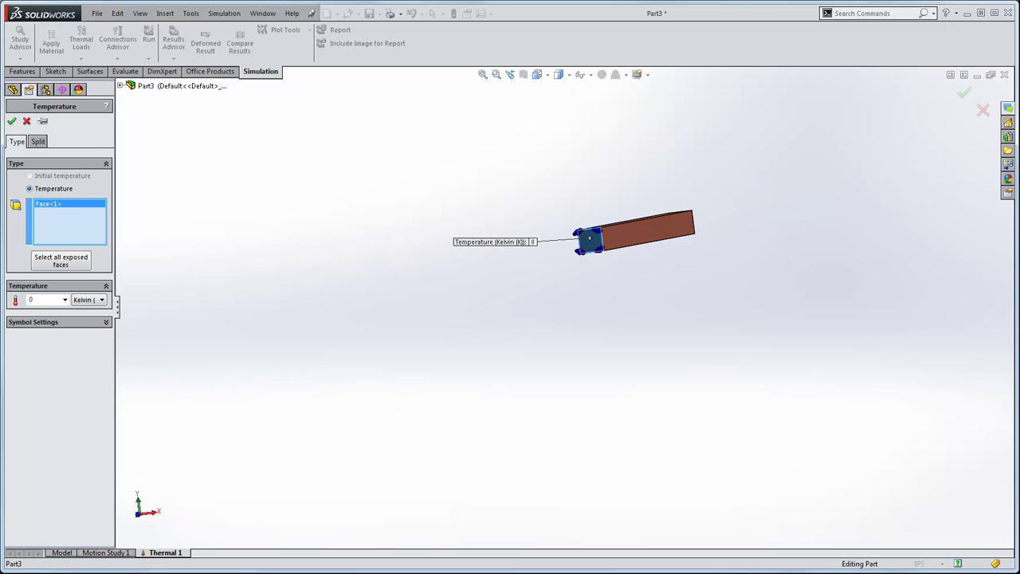
{"action": "left_click", "coordinate": [82, 299]}
{"action": "left_click", "coordinate": [83, 313]}
{"action": "type", "text": "300"}
Set a 400 °F temperature on the bar's far end face
{"action": "middle_click_drag", "start_coordinate": [705, 252], "coordinate": [606, 286]}
{"action": "left_click", "coordinate": [82, 299]}
{"action": "left_click", "coordinate": [81, 314]}
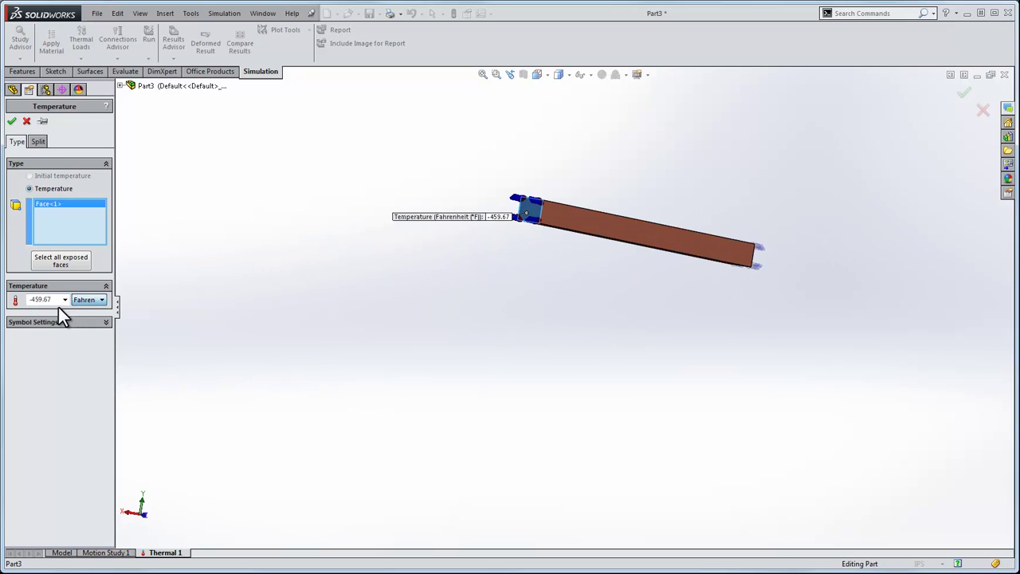
{"action": "type", "text": "400"}
{"action": "left_click", "coordinate": [11, 120]}
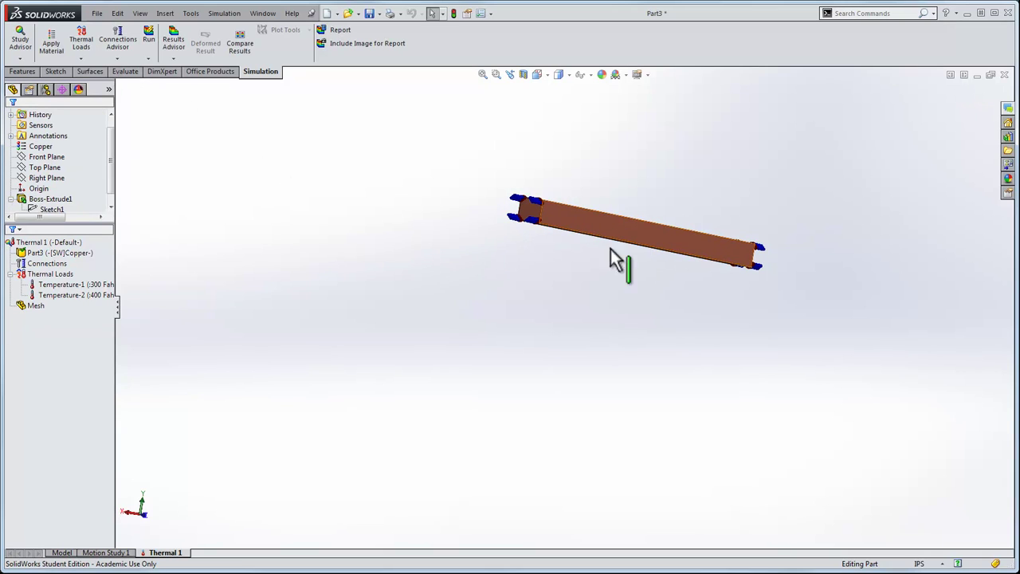
Run Thermal 1 and show its temperature plot in Fahrenheit in isometric view
{"action": "left_click", "coordinate": [149, 41]}
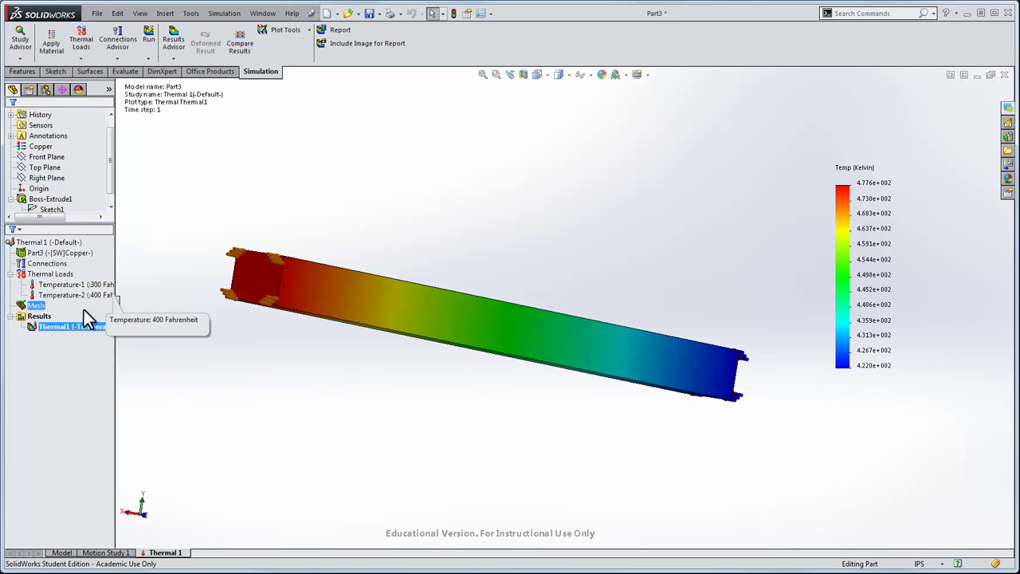
{"action": "right_click", "coordinate": [86, 326]}
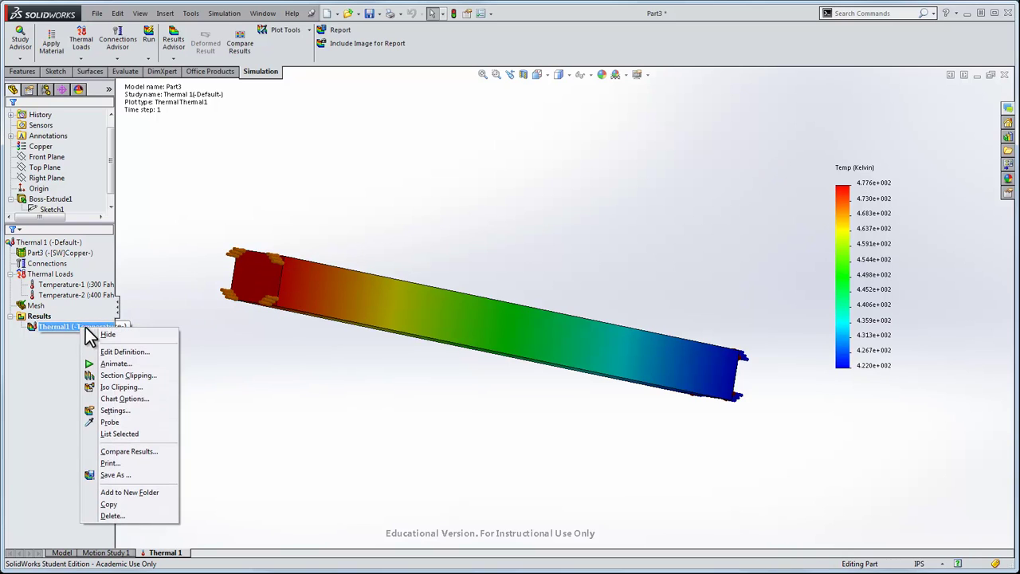
{"action": "left_click", "coordinate": [98, 352]}
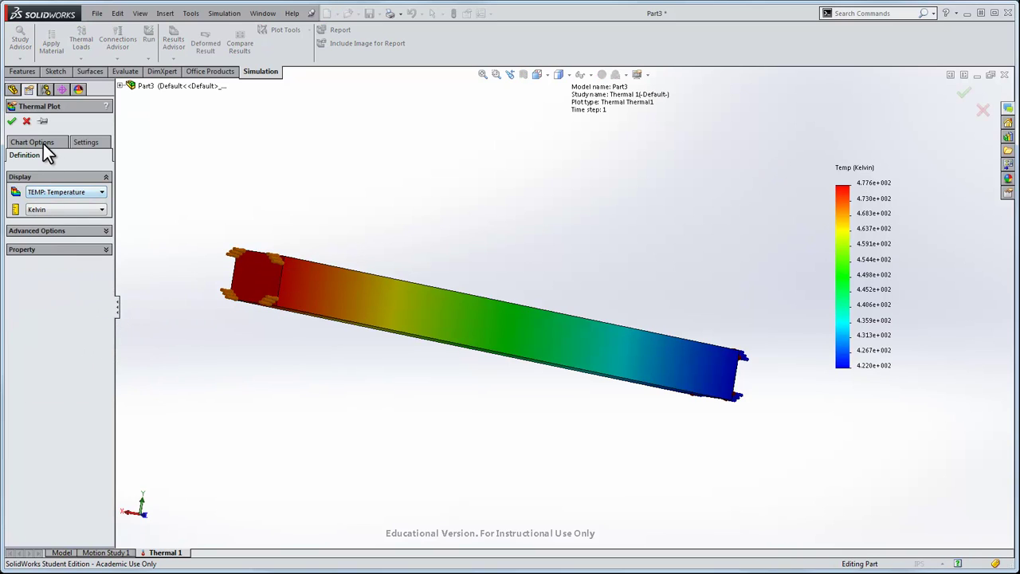
{"action": "left_click", "coordinate": [54, 211]}
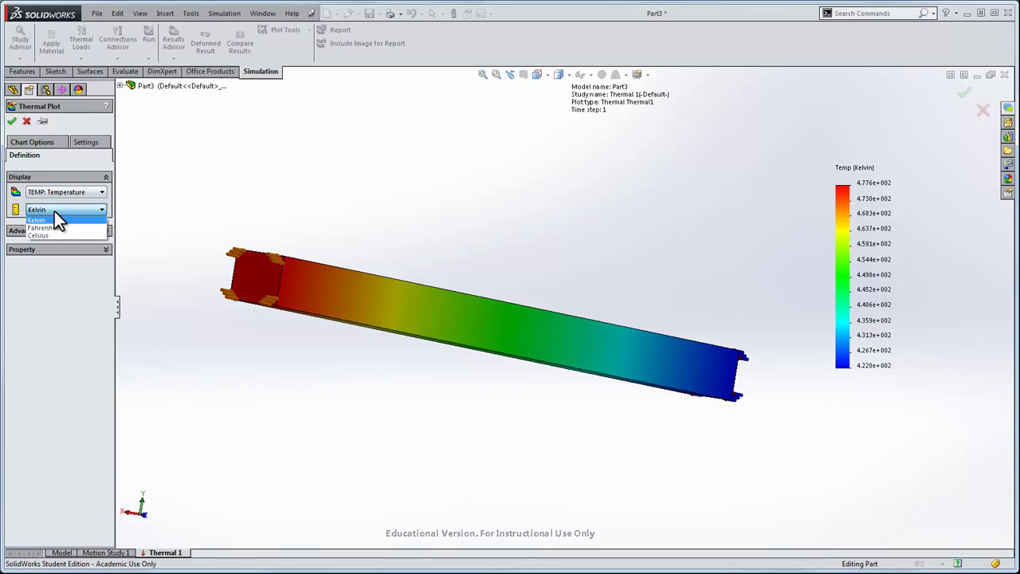
{"action": "left_click", "coordinate": [56, 225]}
{"action": "left_click", "coordinate": [14, 121]}
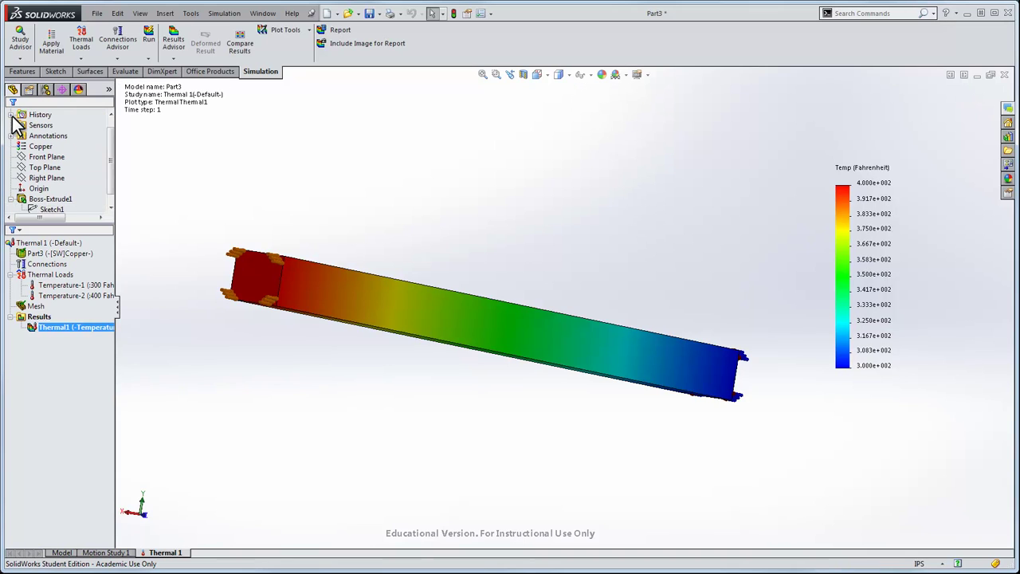
{"action": "scroll", "coordinate": [788, 409], "scroll_direction": "up", "scroll_amount": 5}
{"action": "middle_click_drag", "start_coordinate": [787, 409], "coordinate": [649, 209]}
{"action": "key", "text": "ctrl+7"}
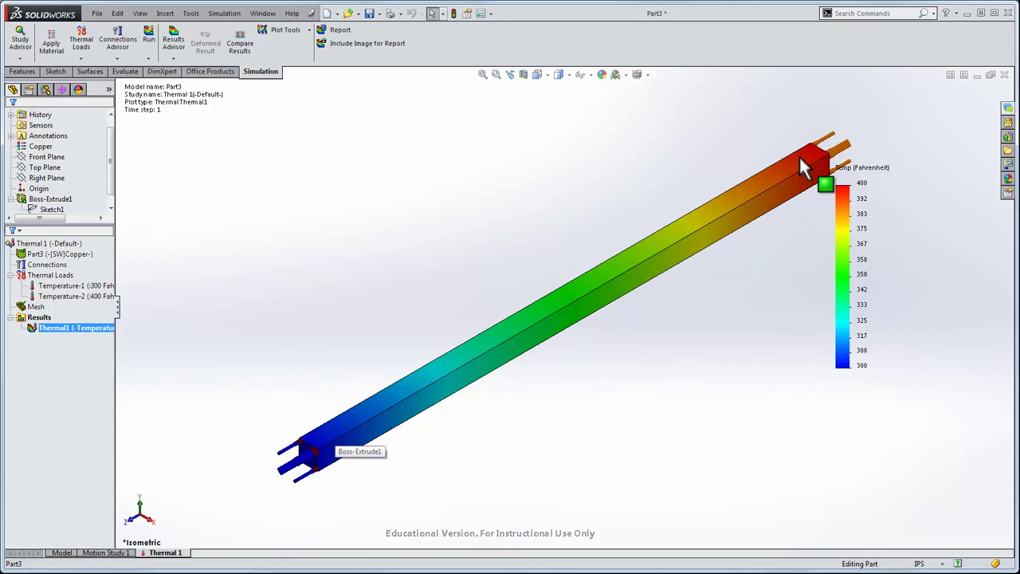
Create a new static study, Static 1, beside Thermal 1
{"action": "left_click", "coordinate": [20, 57]}
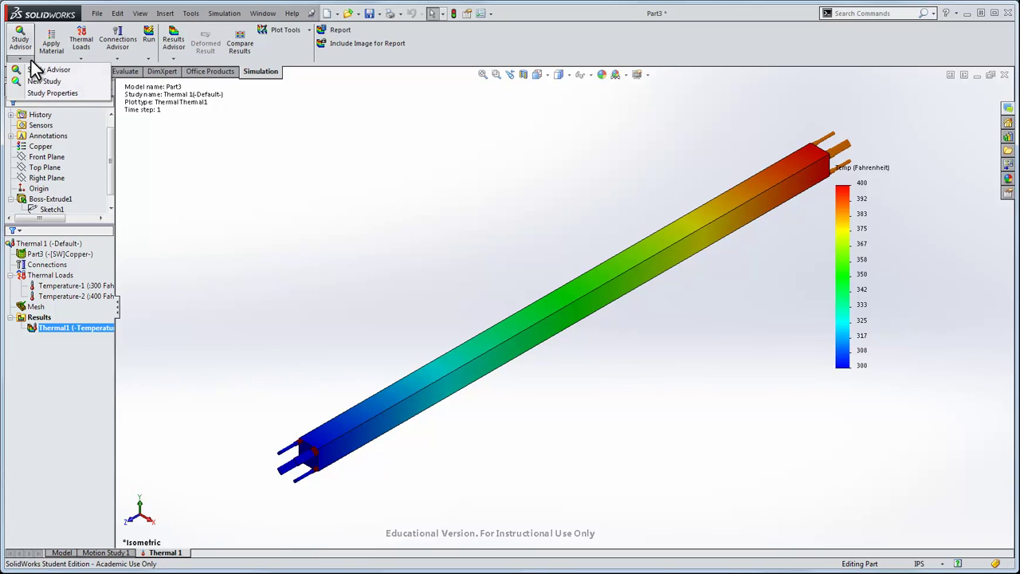
{"action": "left_click", "coordinate": [40, 78]}
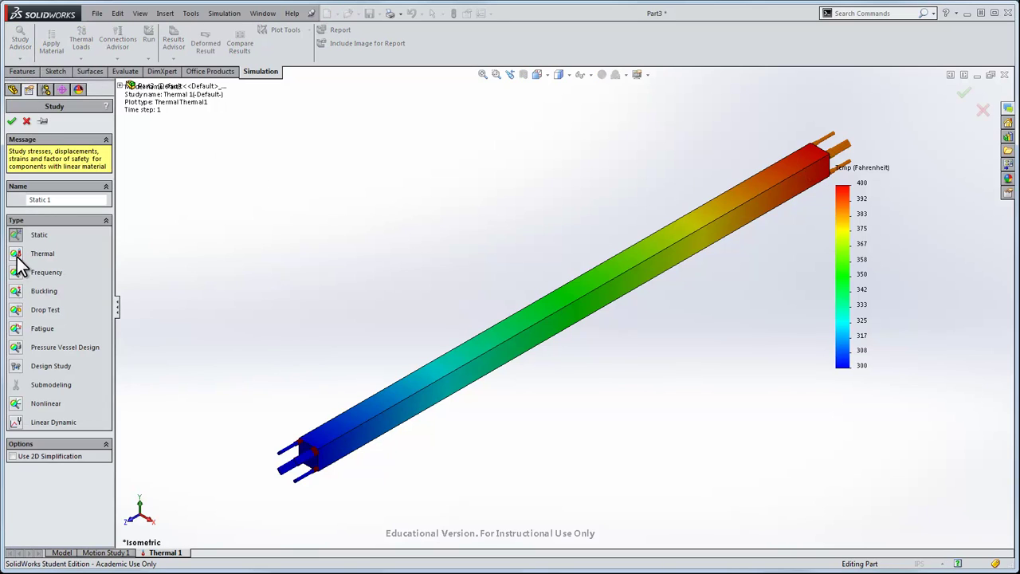
{"action": "left_click", "coordinate": [12, 122]}
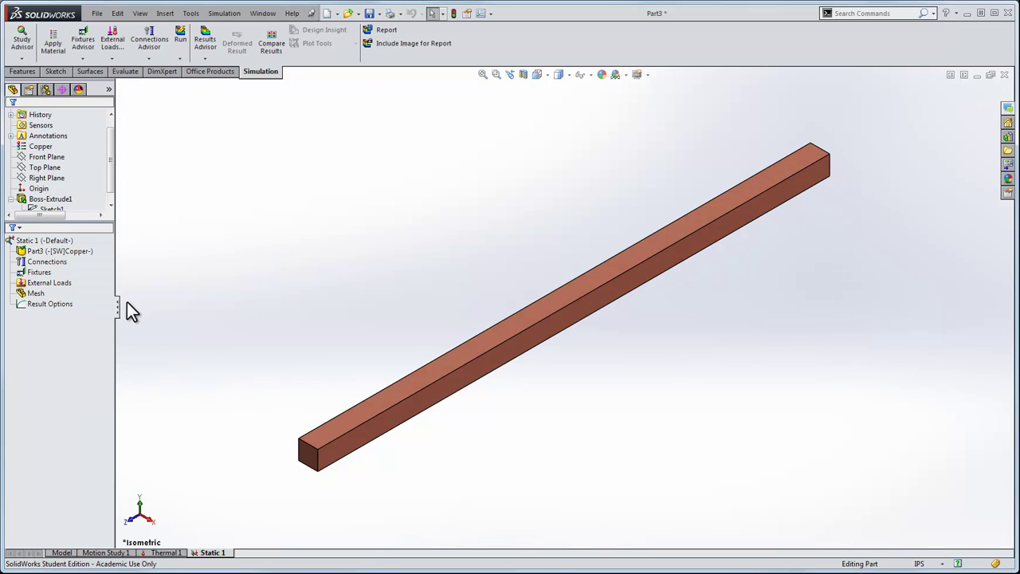
Fix both end faces of the bar with a Fixed Geometry restraint
{"action": "left_click", "coordinate": [83, 59]}
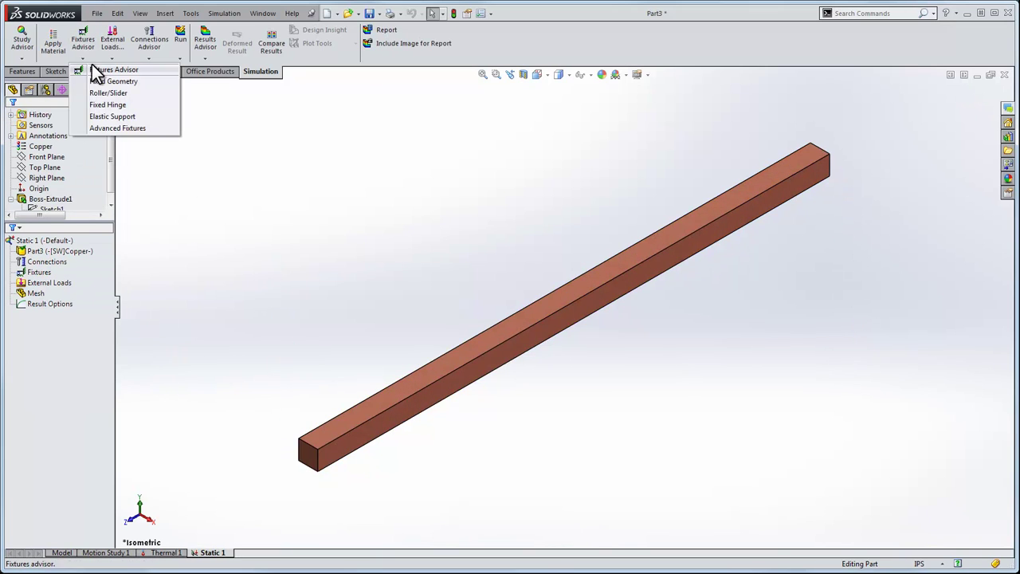
{"action": "left_click", "coordinate": [107, 82]}
{"action": "left_click", "coordinate": [308, 455]}
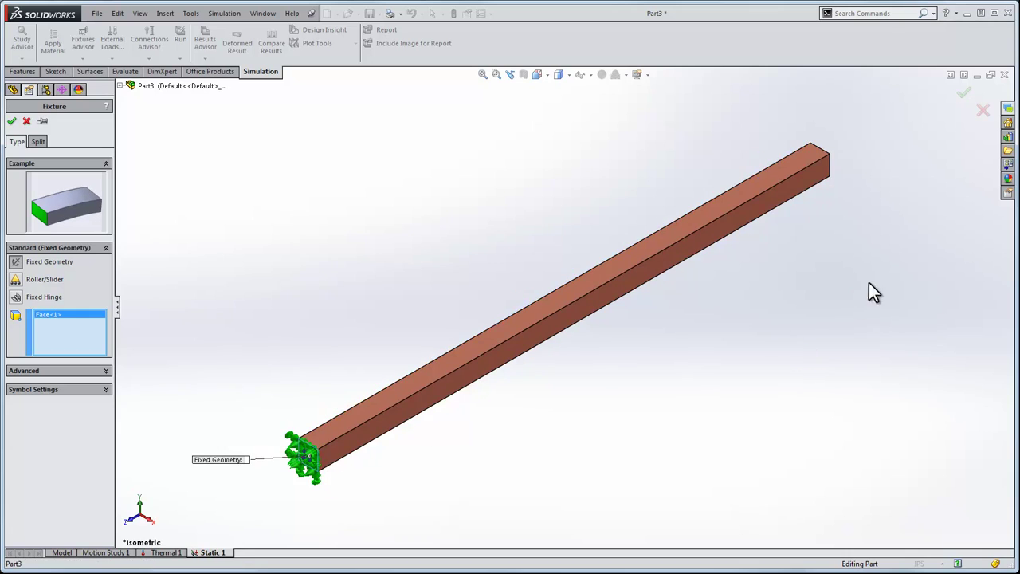
{"action": "middle_click_drag", "start_coordinate": [868, 282], "coordinate": [754, 329]}
{"action": "left_click", "coordinate": [757, 196]}
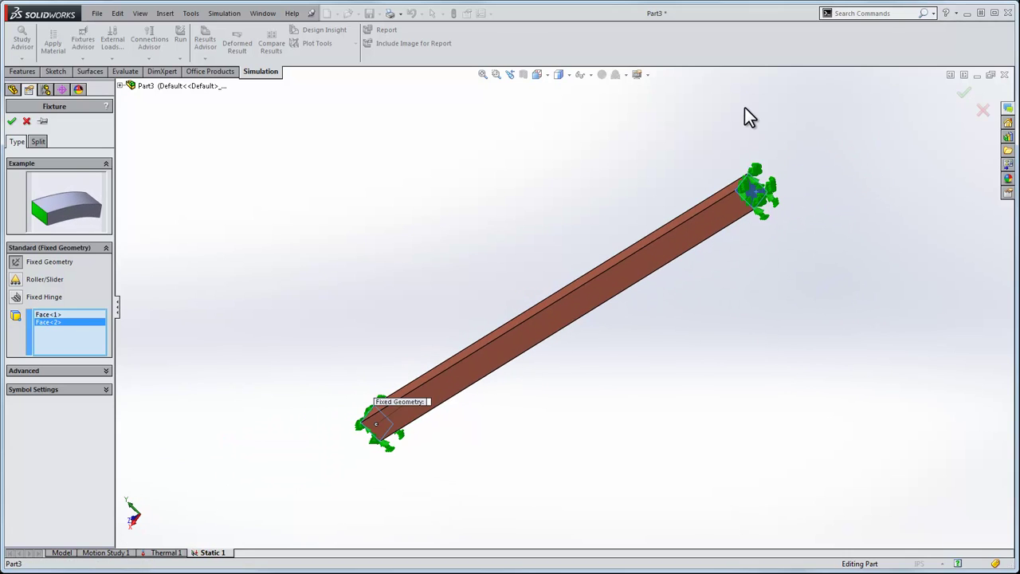
{"action": "left_click", "coordinate": [11, 120]}
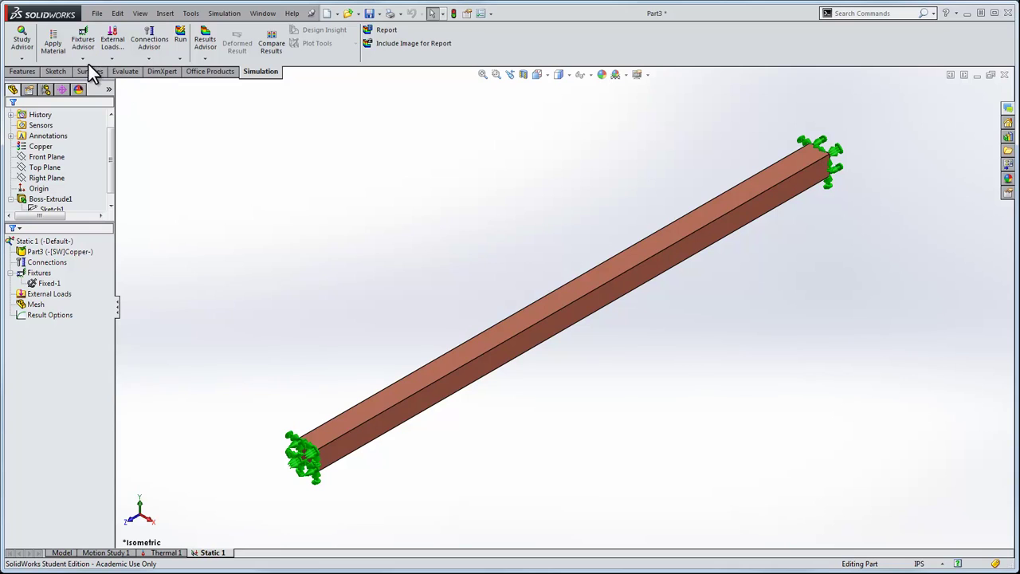
Add thermal effects using temperatures from Thermal 1 with a 100 °F reference temperature
{"action": "left_click", "coordinate": [111, 58]}
{"action": "left_click", "coordinate": [122, 197]}
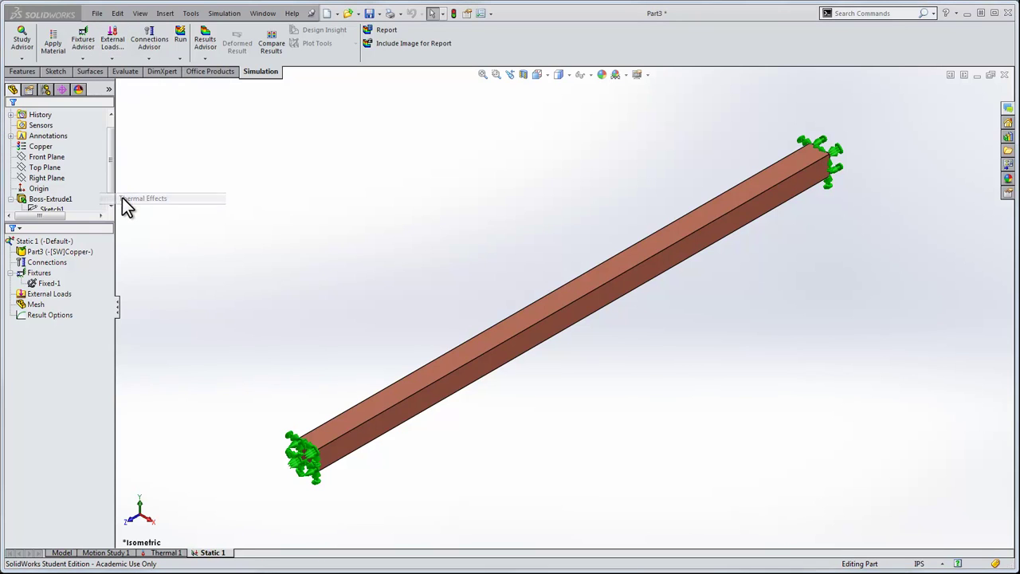
{"action": "left_click", "coordinate": [437, 183]}
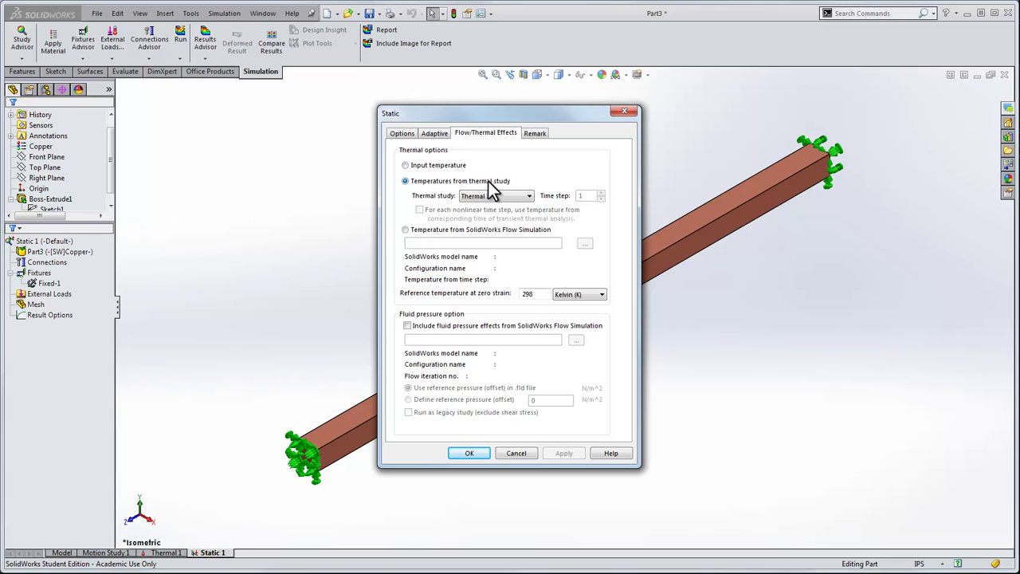
{"action": "left_click", "coordinate": [567, 295]}
{"action": "left_click", "coordinate": [575, 313]}
{"action": "left_click_drag", "start_coordinate": [548, 295], "coordinate": [530, 292]}
{"action": "type", "text": "100"}
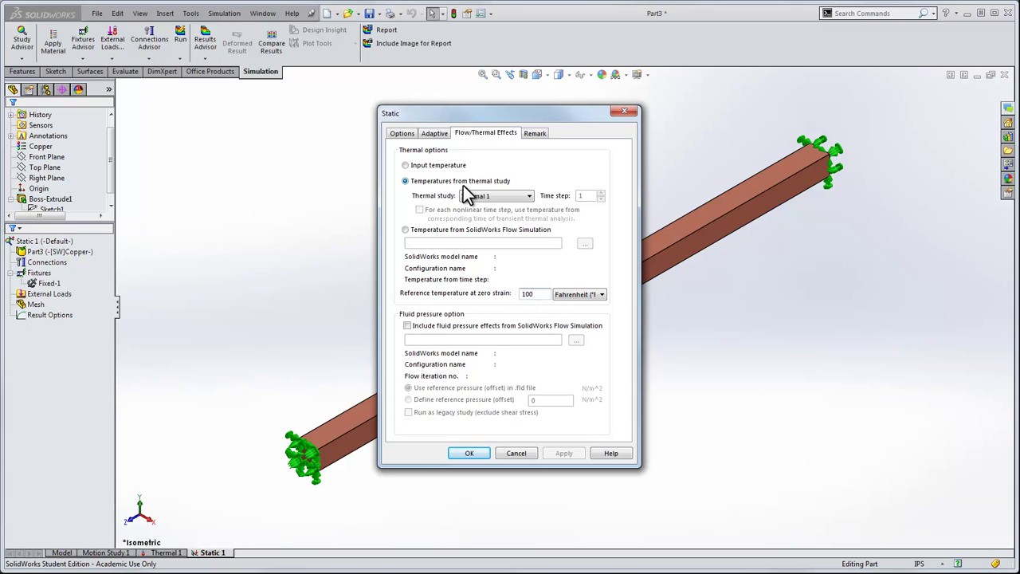
{"action": "left_click", "coordinate": [468, 197]}
{"action": "left_click", "coordinate": [482, 199]}
{"action": "left_click", "coordinate": [490, 200]}
Run Static 1 and inspect the von Mises stress at the bar's fixed ends
{"action": "key", "text": "Return"}
{"action": "left_click", "coordinate": [186, 34]}
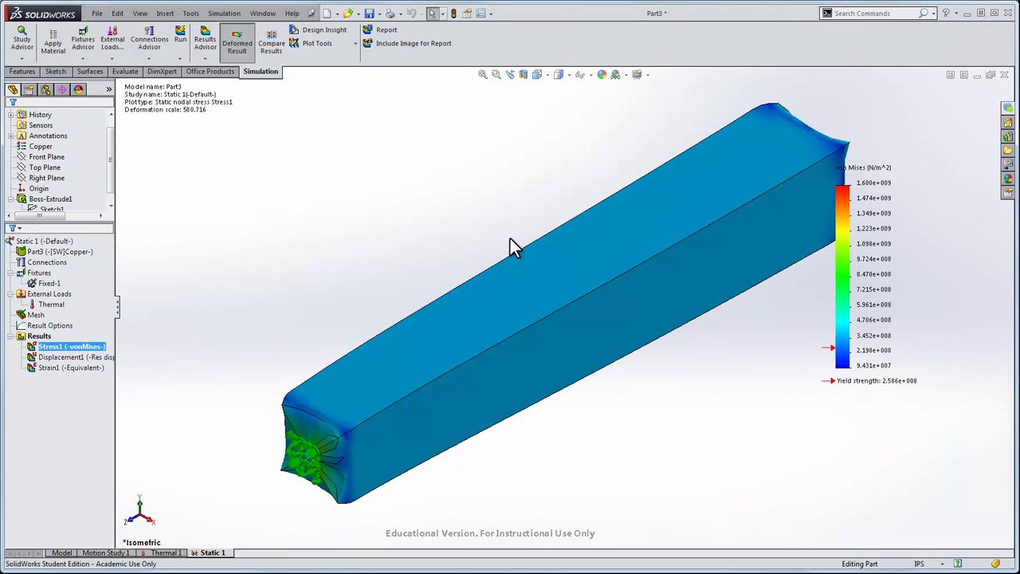
{"action": "middle_click_drag", "start_coordinate": [255, 391], "coordinate": [338, 368]}
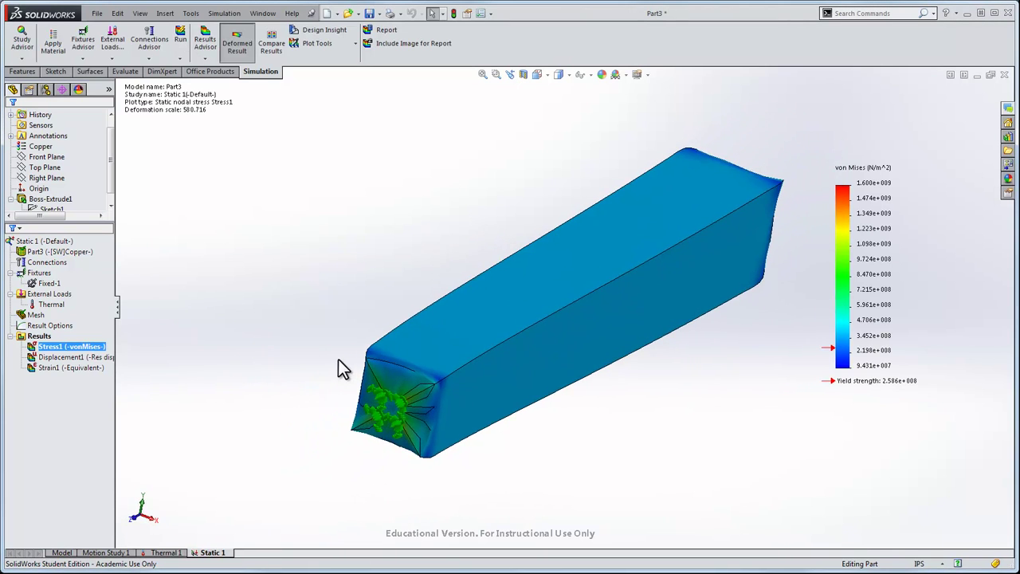
{"action": "scroll", "coordinate": [341, 364], "scroll_direction": "down", "scroll_amount": 3}
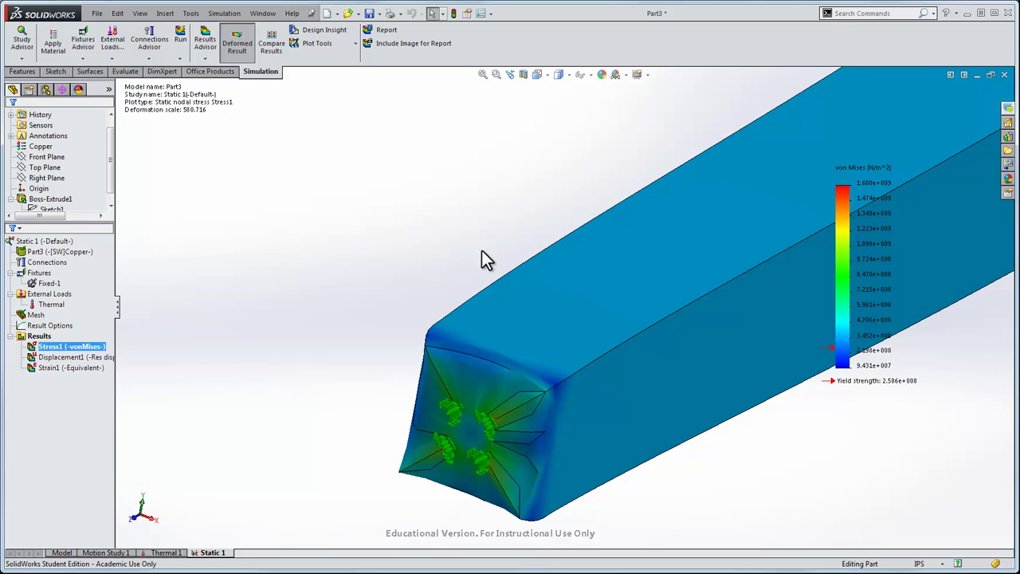
{"action": "scroll", "coordinate": [481, 251], "scroll_direction": "up", "scroll_amount": 3}
{"action": "middle_click_drag", "start_coordinate": [676, 198], "coordinate": [593, 216]}
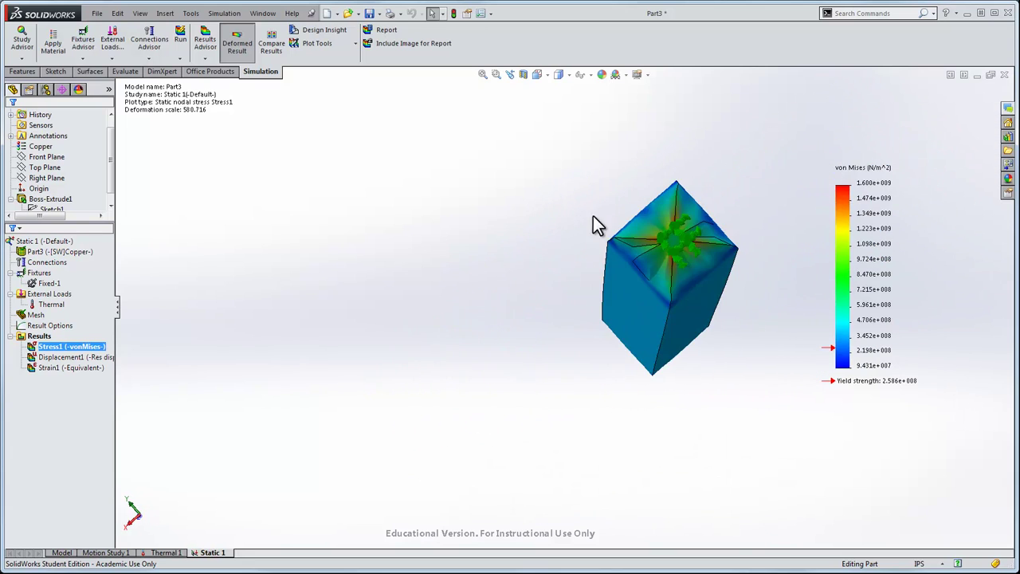
{"action": "scroll", "coordinate": [697, 207], "scroll_direction": "down", "scroll_amount": 3}
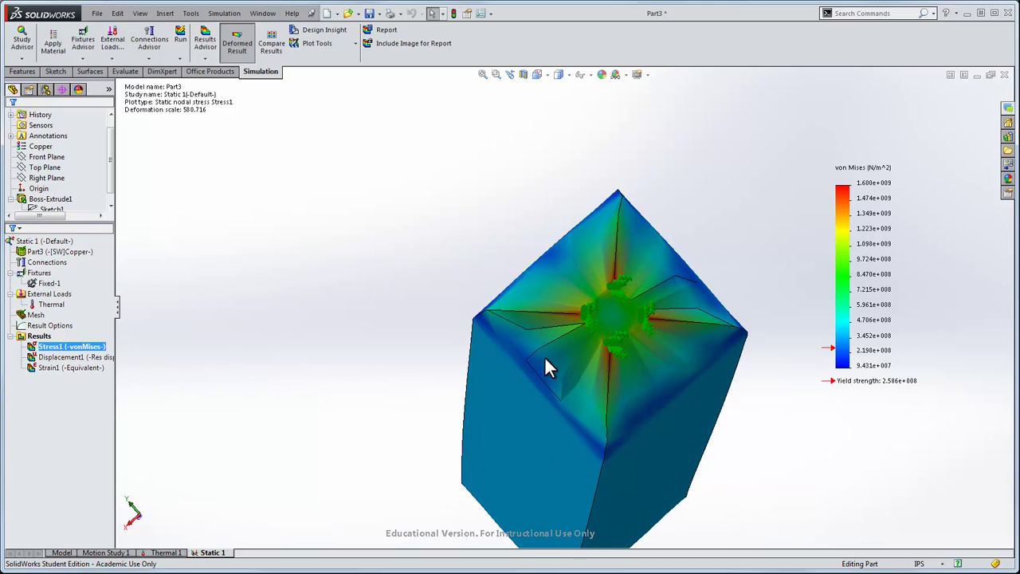
{"action": "middle_click_drag", "start_coordinate": [340, 311], "coordinate": [508, 271]}
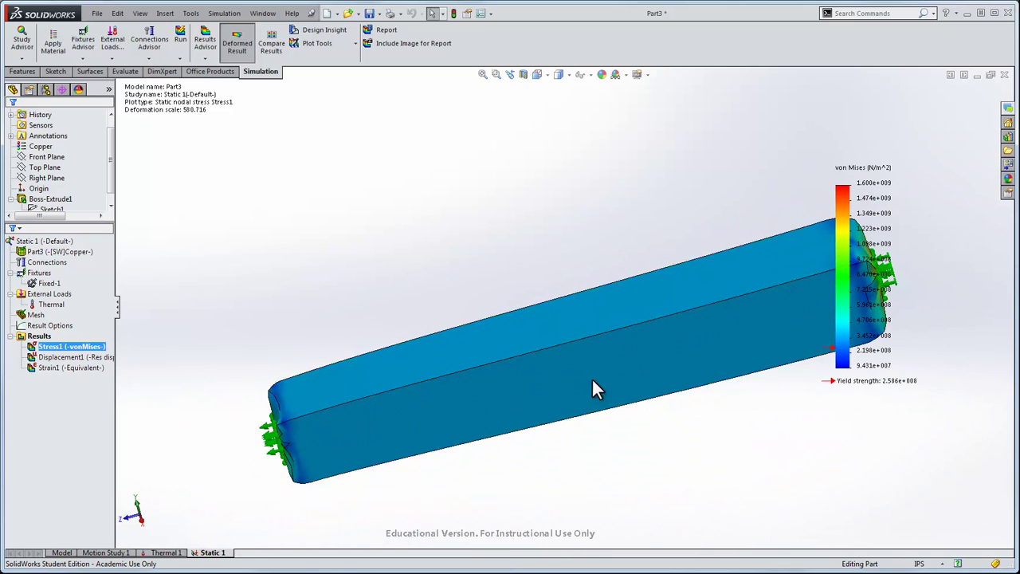
Change the Stress1 plot to Z Normal Stress at true-scale deformation and zoom to fit
{"action": "right_click", "coordinate": [89, 349]}
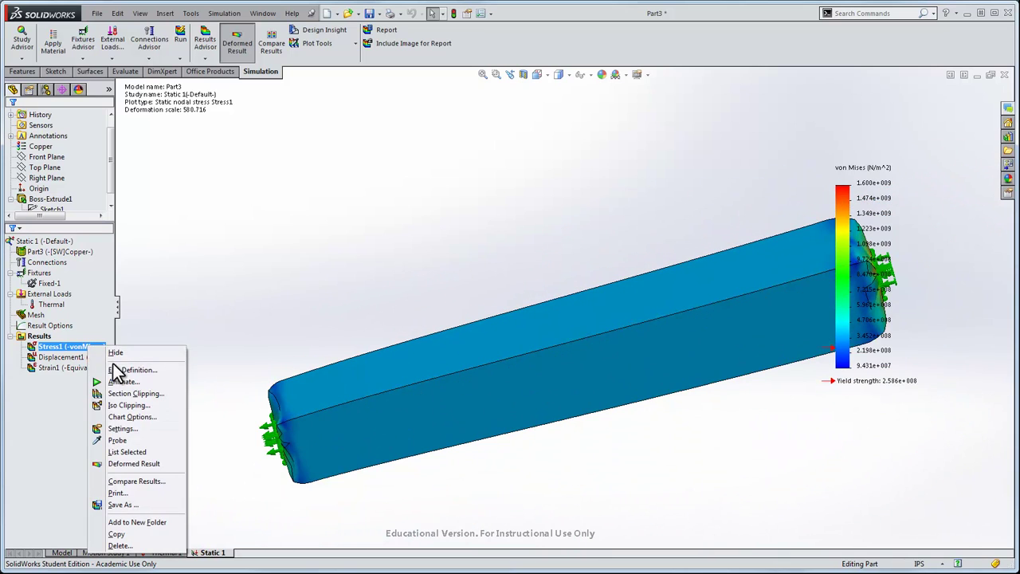
{"action": "left_click", "coordinate": [121, 369]}
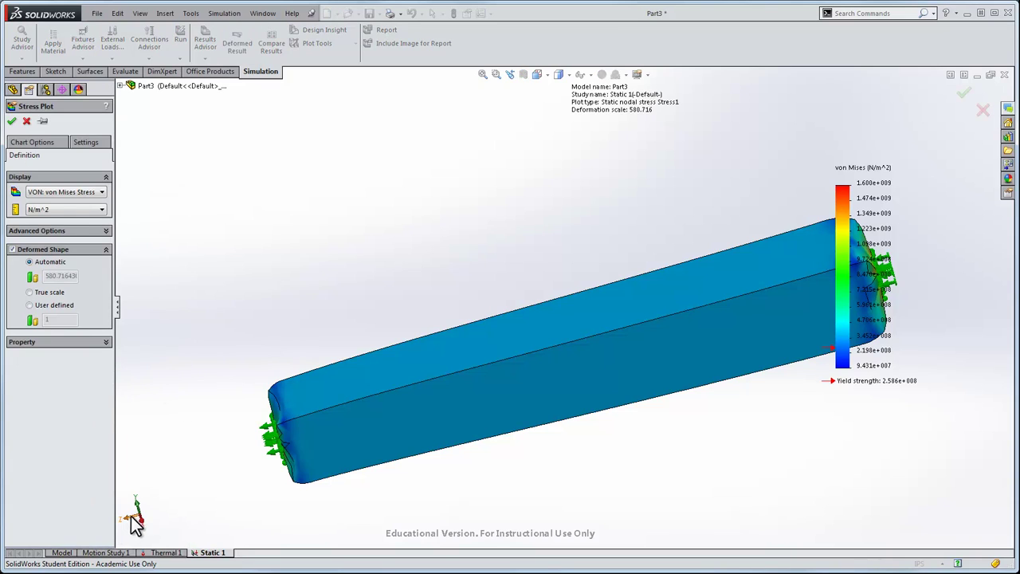
{"action": "left_click", "coordinate": [67, 193]}
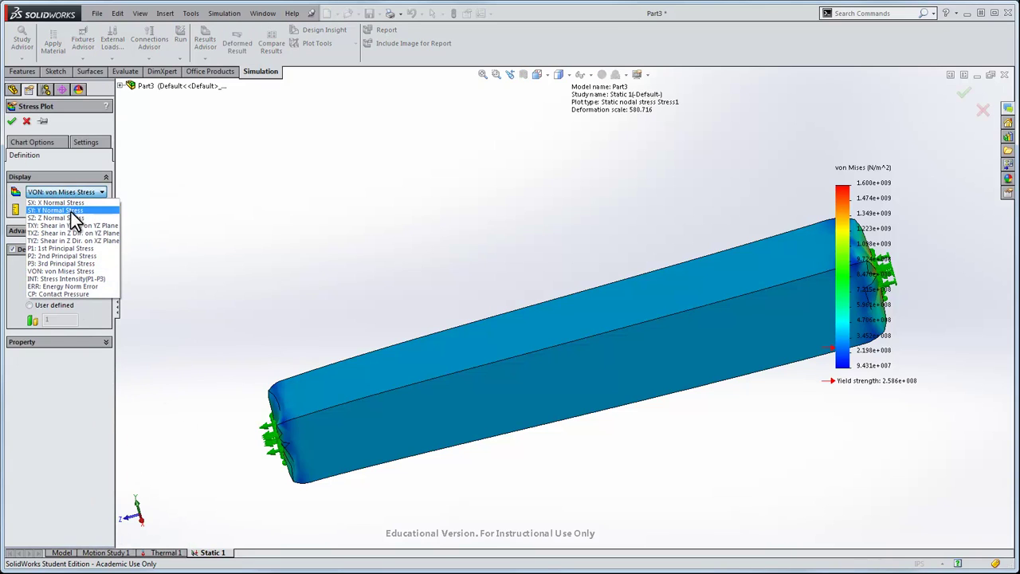
{"action": "left_click", "coordinate": [72, 224]}
{"action": "left_click", "coordinate": [69, 209]}
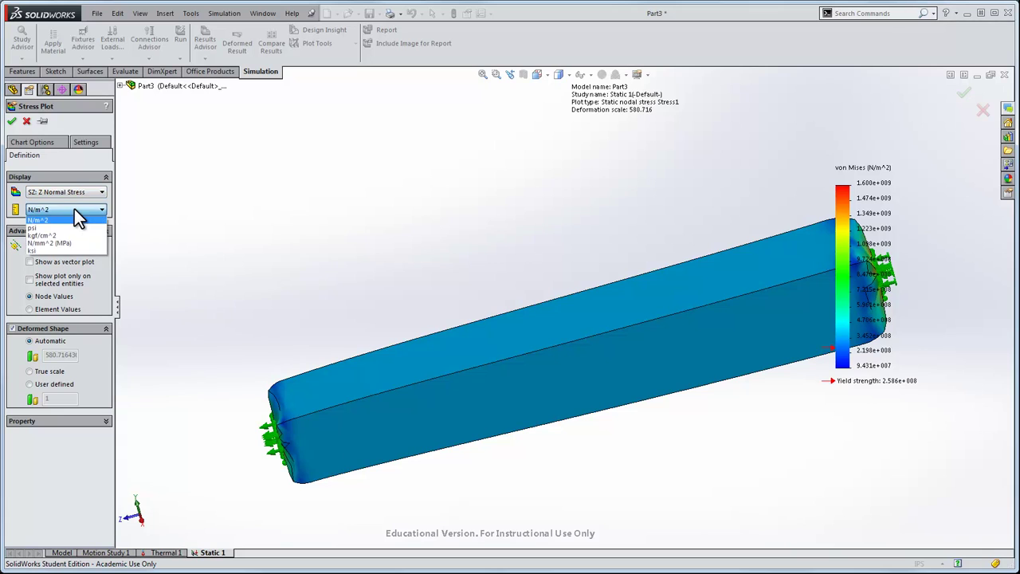
{"action": "left_click", "coordinate": [32, 370]}
{"action": "left_click", "coordinate": [13, 122]}
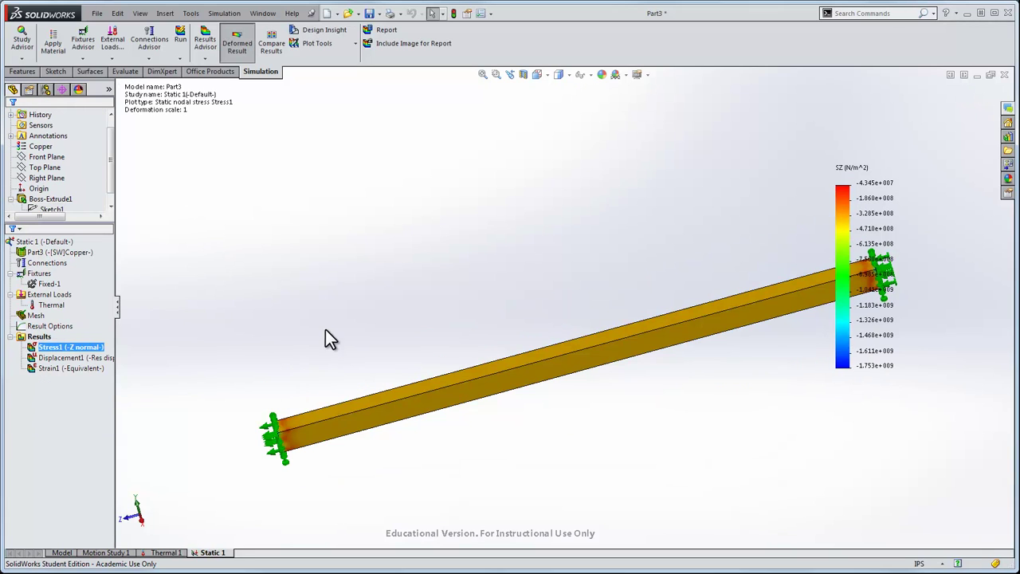
{"action": "key", "text": "f"}
{"action": "scroll", "coordinate": [535, 312], "scroll_direction": "down", "scroll_amount": 2}
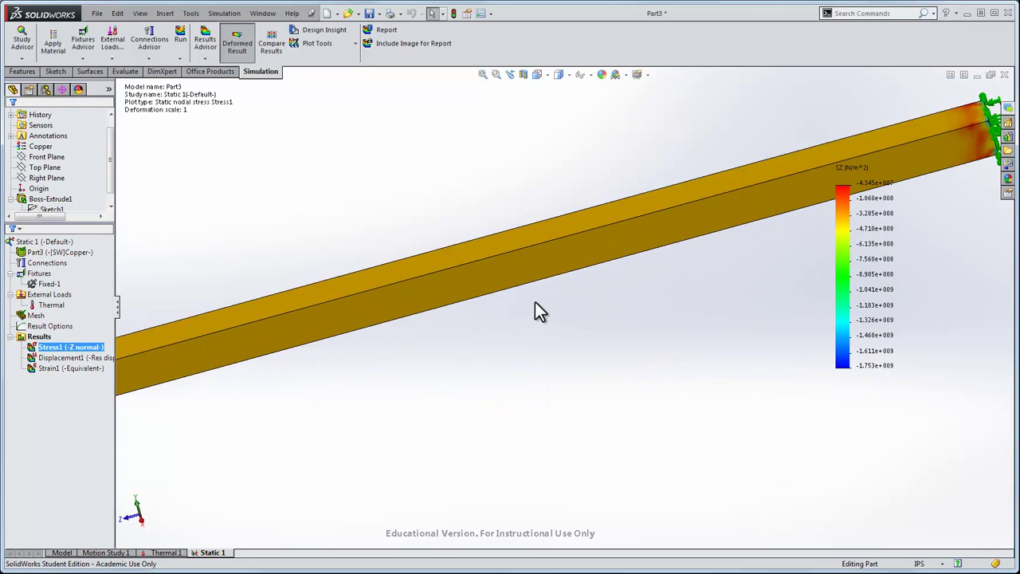
{"action": "scroll", "coordinate": [184, 380], "scroll_direction": "up", "scroll_amount": 2}
{"action": "scroll", "coordinate": [549, 303], "scroll_direction": "down", "scroll_amount": 3}
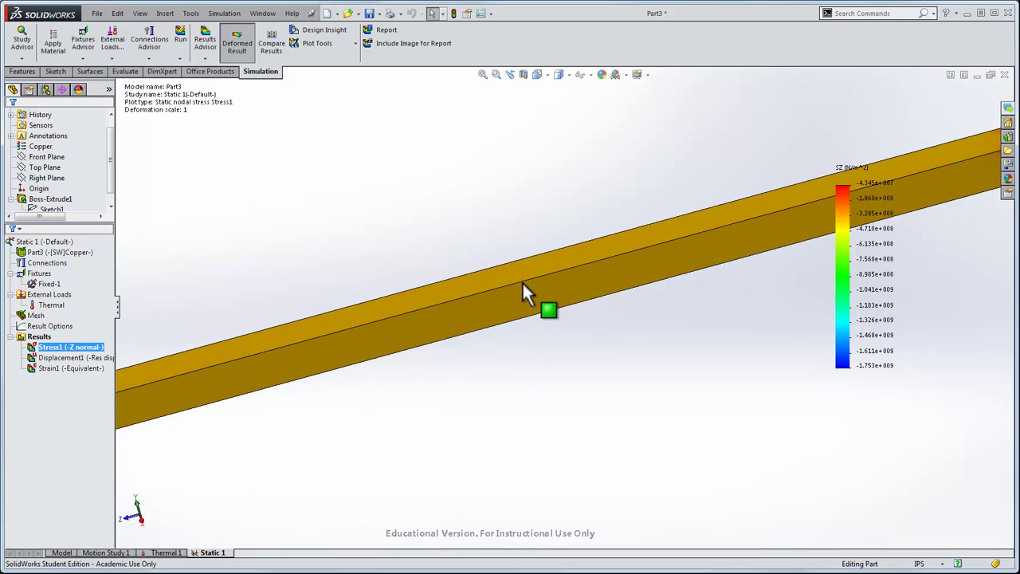
{"action": "scroll", "coordinate": [545, 287], "scroll_direction": "up", "scroll_amount": 1}
{"action": "scroll", "coordinate": [530, 263], "scroll_direction": "down", "scroll_amount": 1}
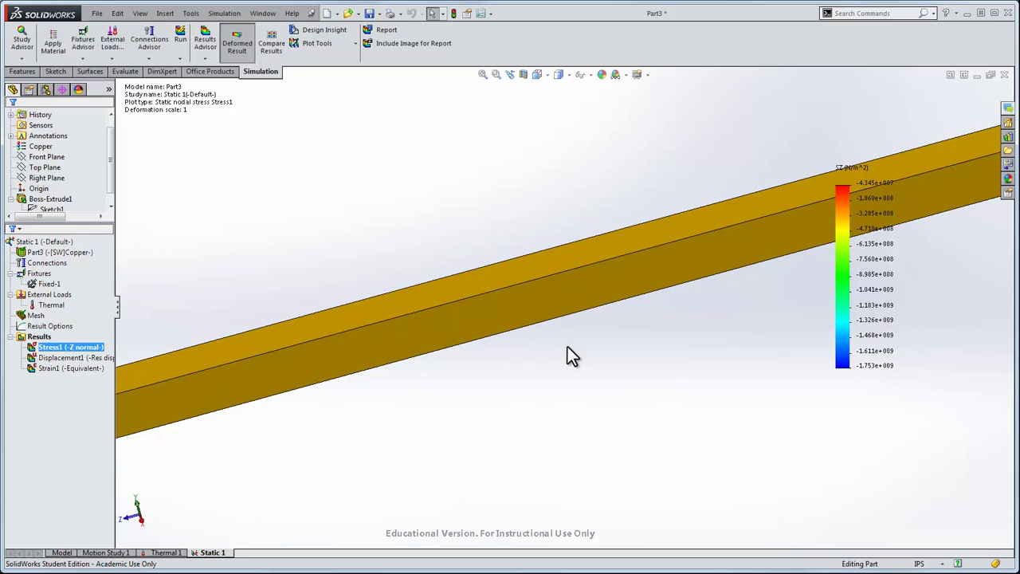
{"action": "scroll", "coordinate": [567, 351], "scroll_direction": "up", "scroll_amount": 5}
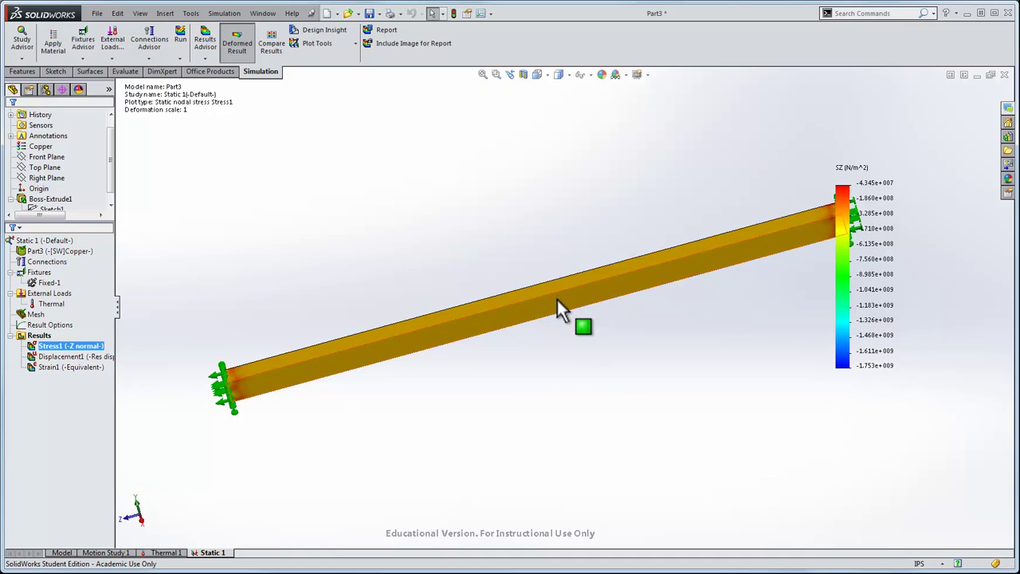
Return to the part model and add reference point Point1 at the origin
{"action": "left_click", "coordinate": [61, 552]}
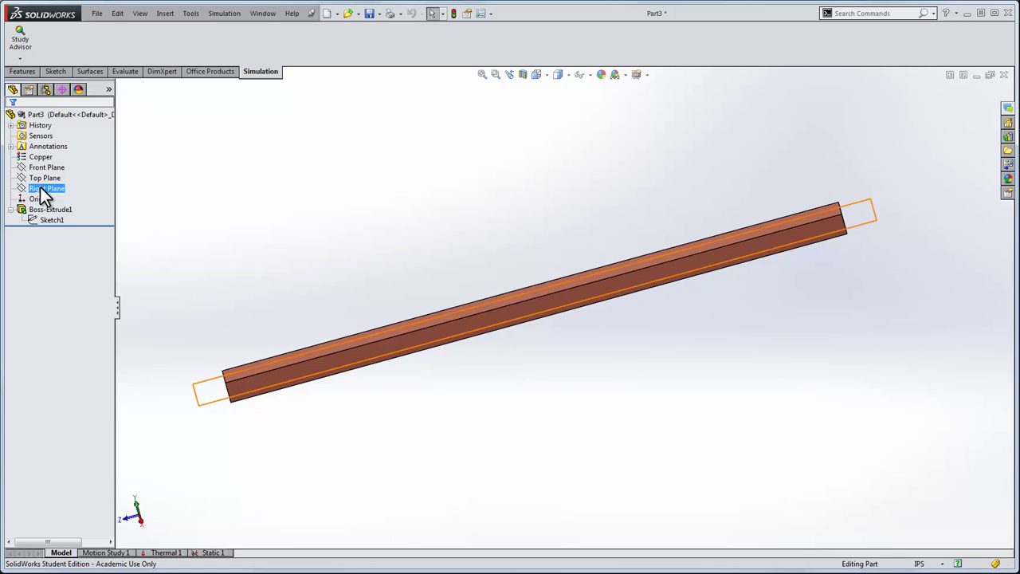
{"action": "left_click", "coordinate": [32, 71]}
{"action": "left_click", "coordinate": [470, 44]}
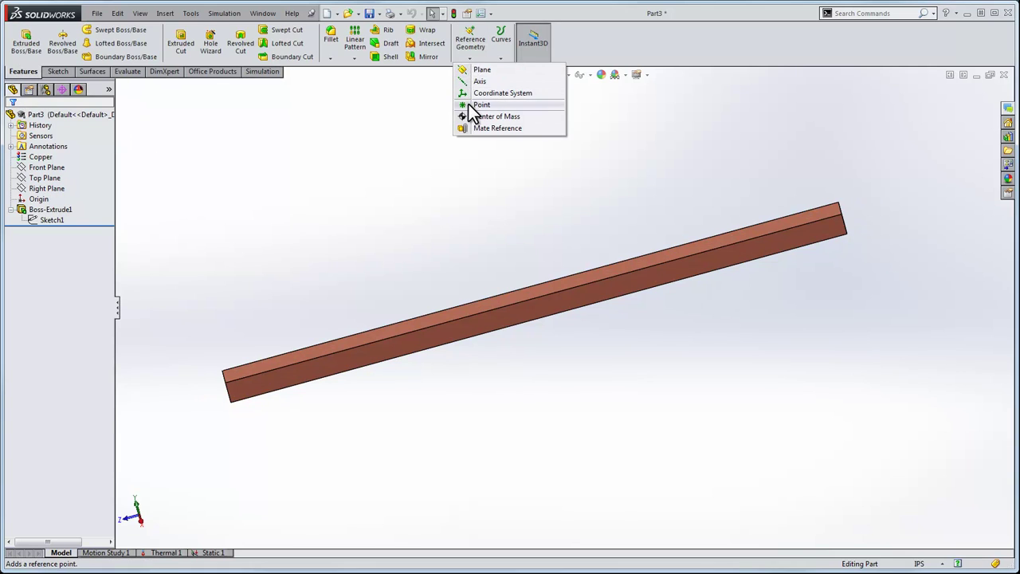
{"action": "left_click", "coordinate": [468, 103]}
{"action": "middle_click_drag", "start_coordinate": [444, 265], "coordinate": [351, 199]}
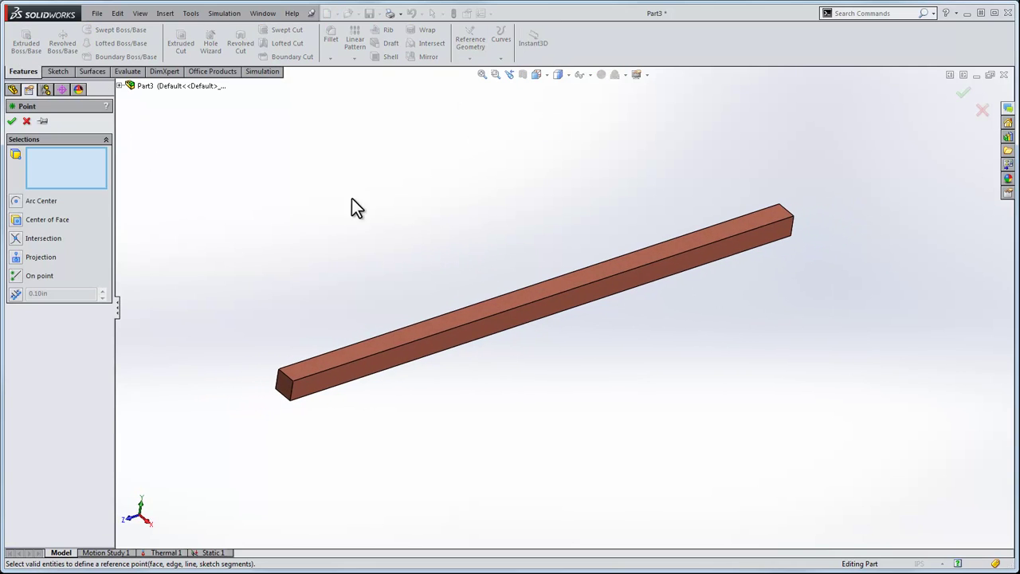
{"action": "left_click", "coordinate": [119, 86]}
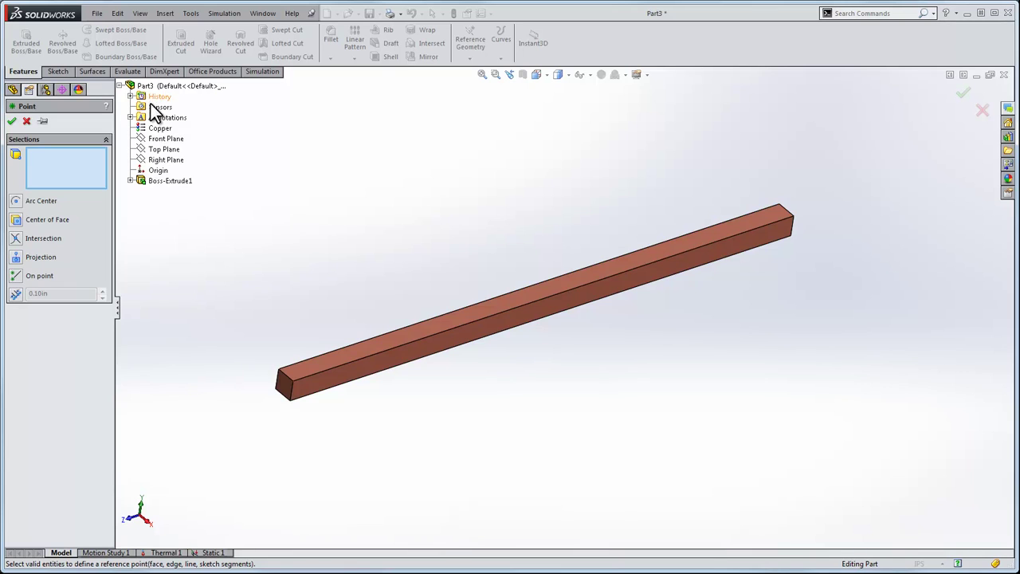
{"action": "left_click", "coordinate": [155, 170]}
{"action": "middle_click_drag", "start_coordinate": [490, 253], "coordinate": [549, 314]}
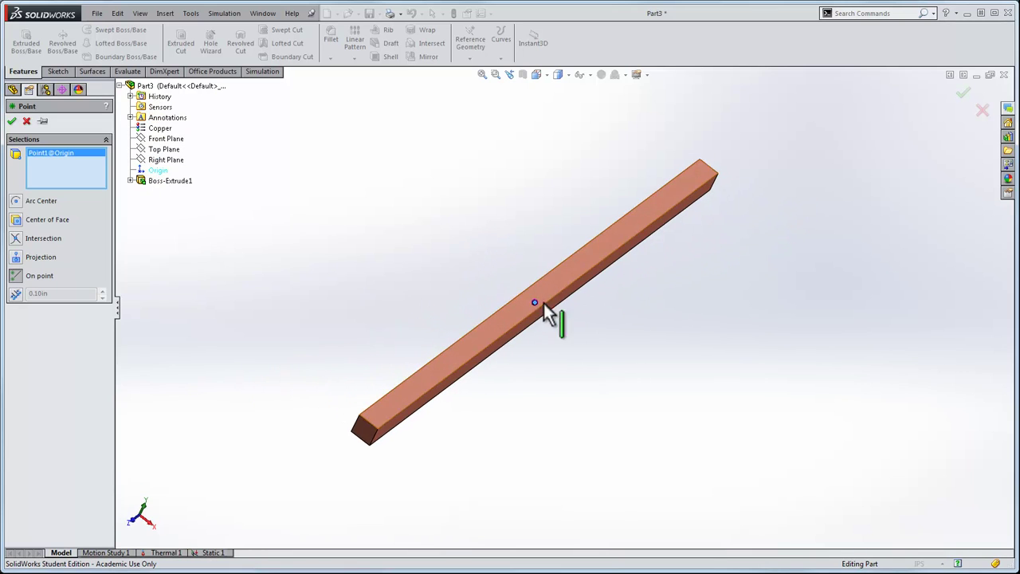
{"action": "left_click", "coordinate": [12, 121]}
Start a new sensor tracking Simulation Data, Thermal, TEMP: Temperature
{"action": "right_click", "coordinate": [39, 137]}
{"action": "left_click", "coordinate": [62, 145]}
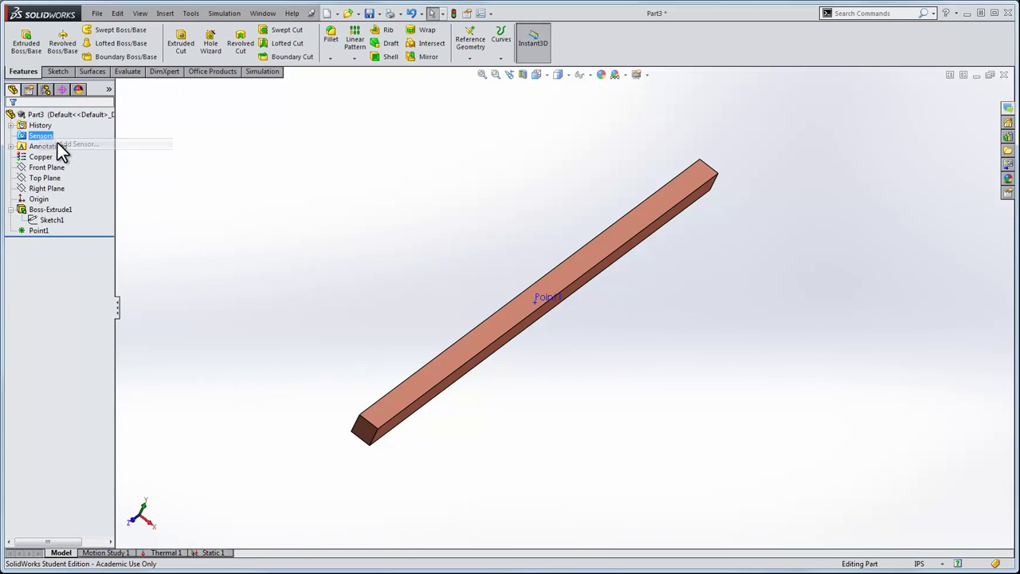
{"action": "left_click", "coordinate": [64, 155]}
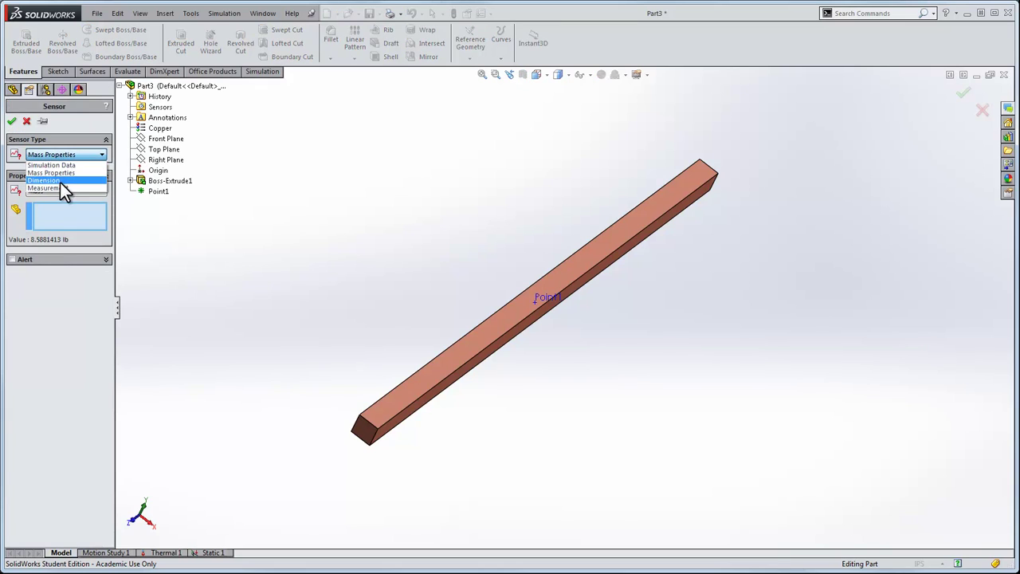
{"action": "left_click", "coordinate": [64, 166]}
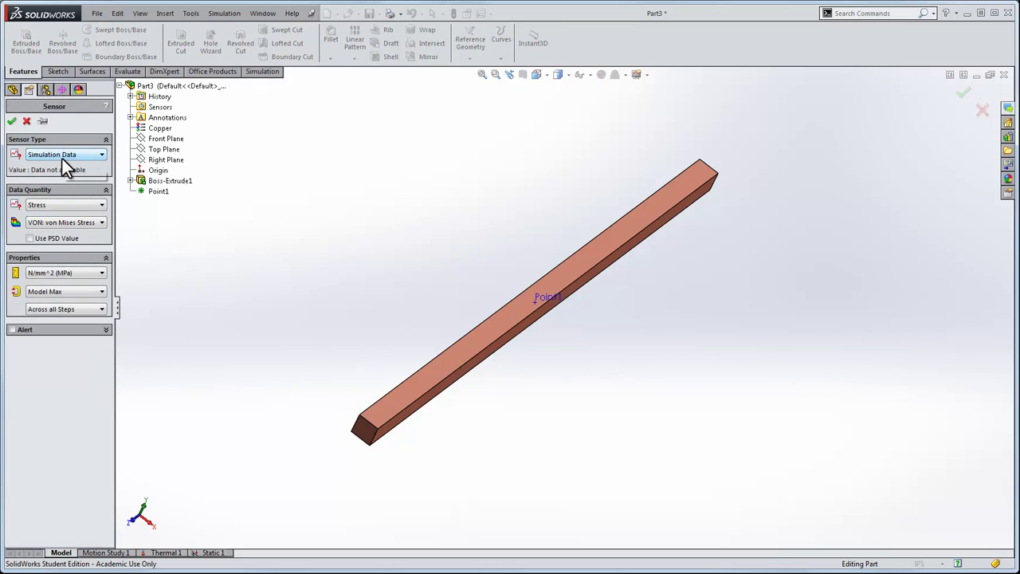
{"action": "left_click", "coordinate": [65, 205]}
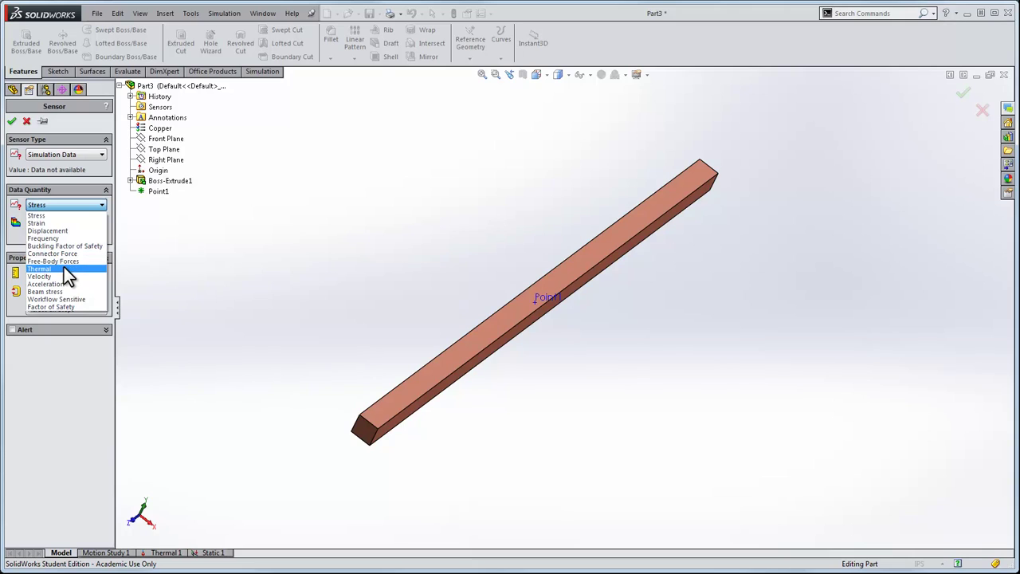
{"action": "left_click", "coordinate": [63, 268]}
{"action": "left_click", "coordinate": [61, 222]}
{"action": "left_click", "coordinate": [64, 230]}
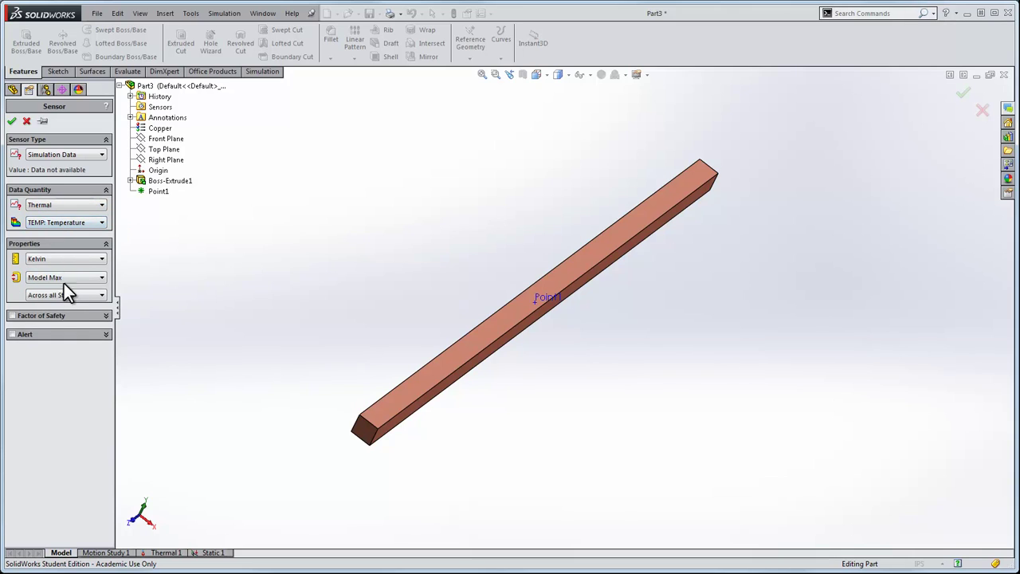
Report the temperature in Fahrenheit as the maximum over Point1, then confirm the sensor
{"action": "left_click", "coordinate": [63, 258]}
{"action": "left_click", "coordinate": [70, 283]}
{"action": "left_click", "coordinate": [70, 283]}
{"action": "left_click", "coordinate": [78, 317]}
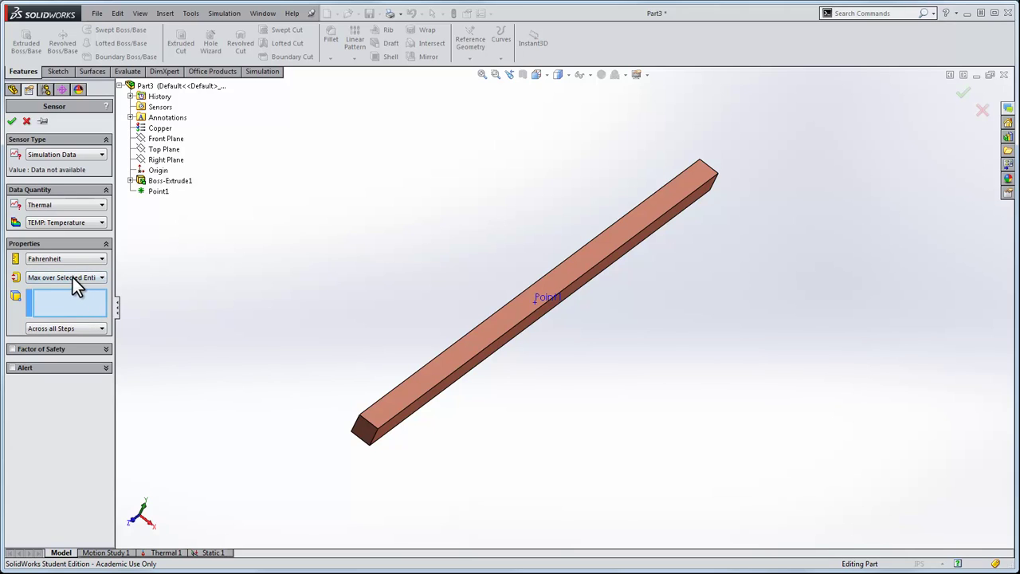
{"action": "left_click", "coordinate": [550, 300]}
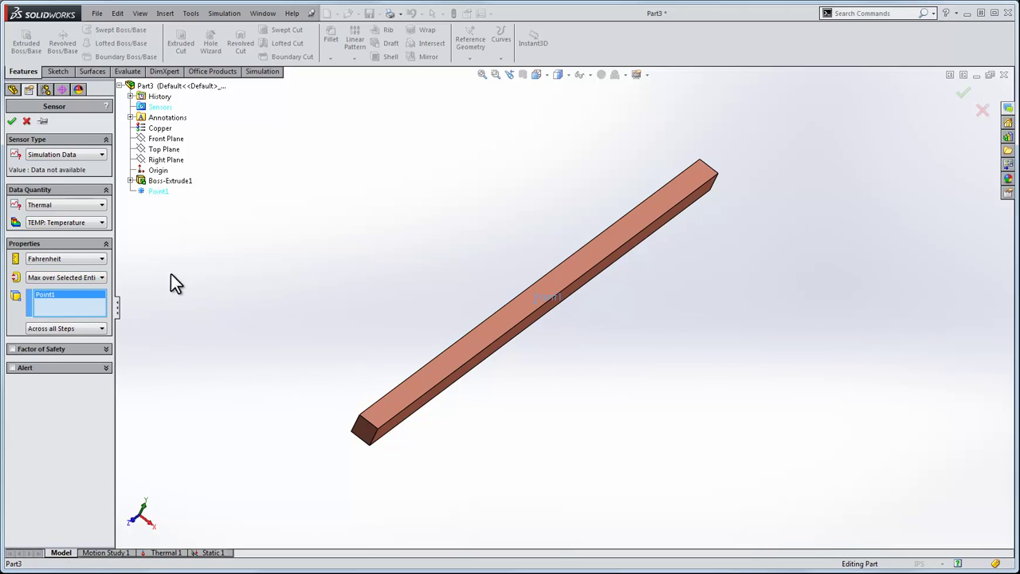
{"action": "left_click", "coordinate": [12, 121]}
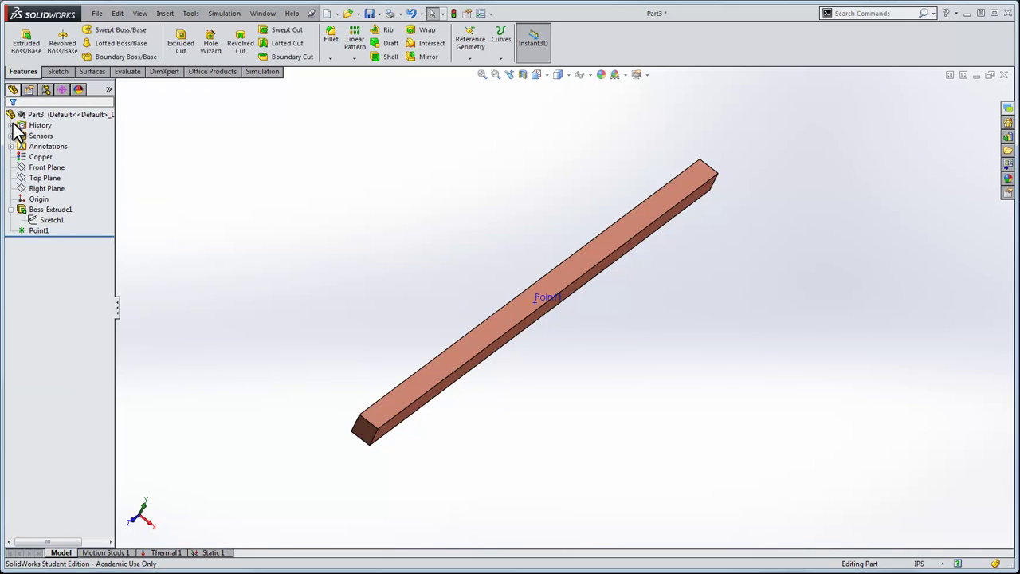
In Thermal 1, confirm the Thermal1 sensor reads 350.184 °F, between the 300 °F and 400 °F end loads
{"action": "left_click", "coordinate": [162, 552]}
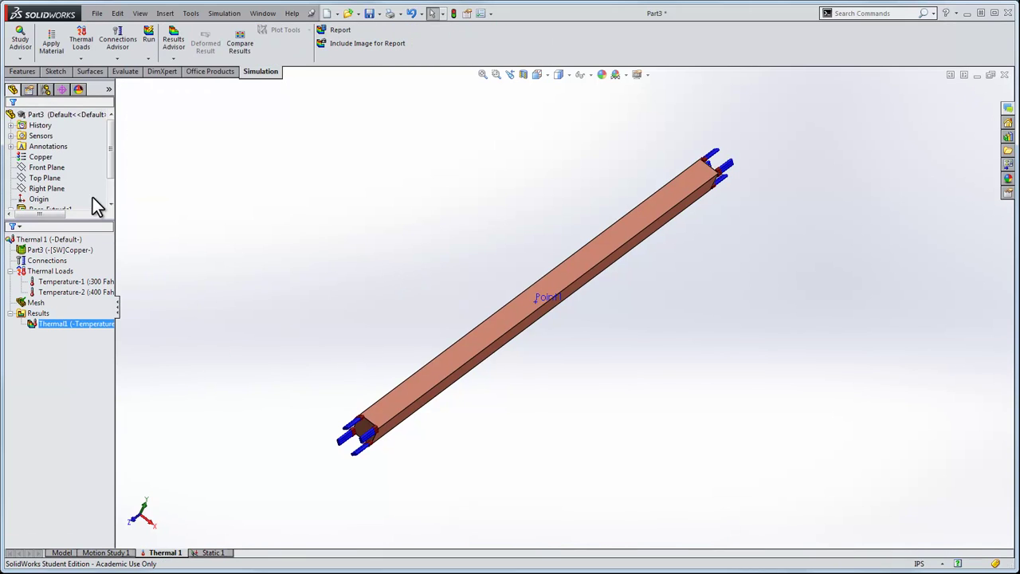
{"action": "left_click", "coordinate": [11, 135]}
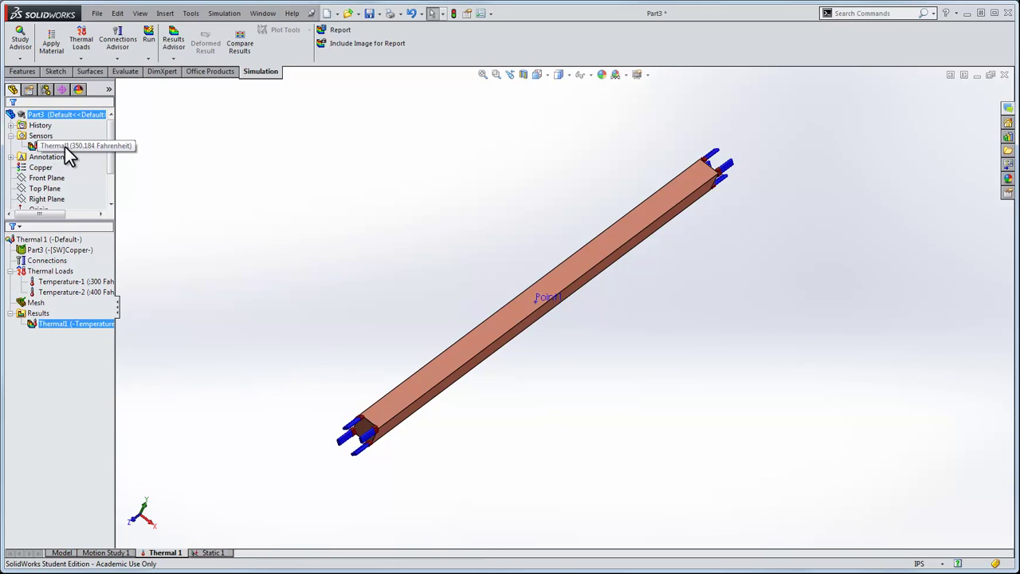
{"action": "left_click", "coordinate": [80, 148]}
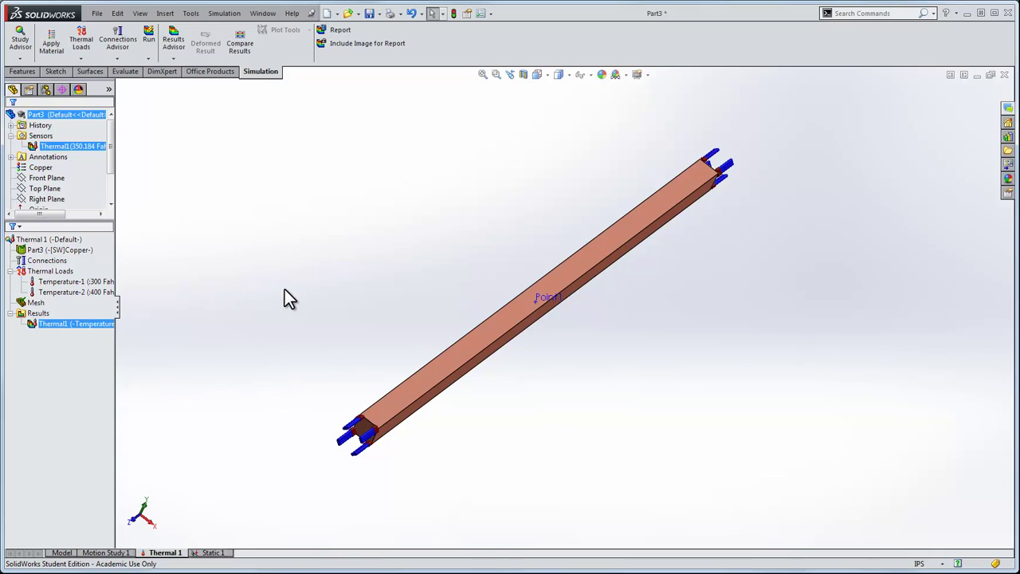
{"action": "left_click", "coordinate": [328, 431]}
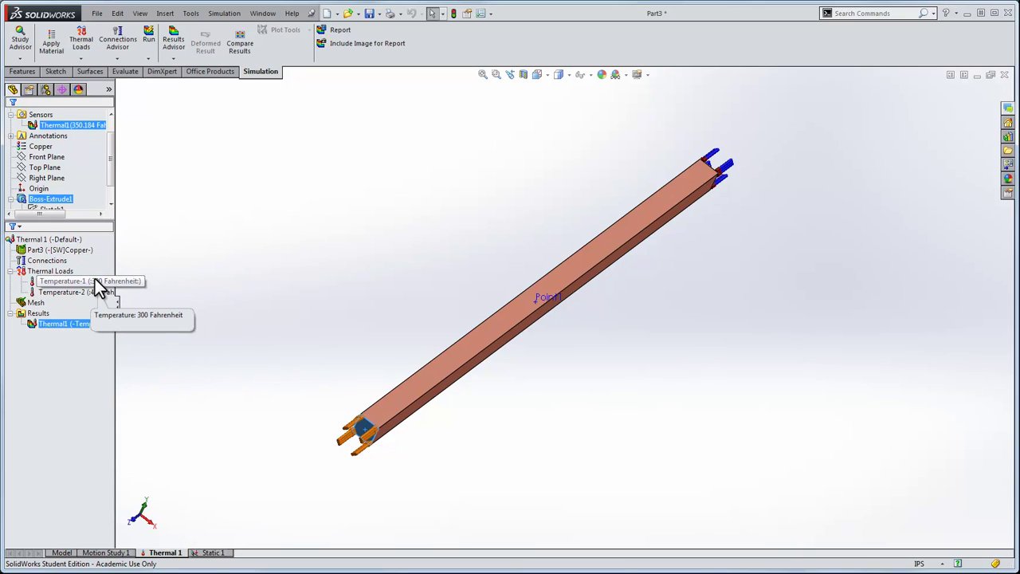
{"action": "left_click", "coordinate": [80, 125]}
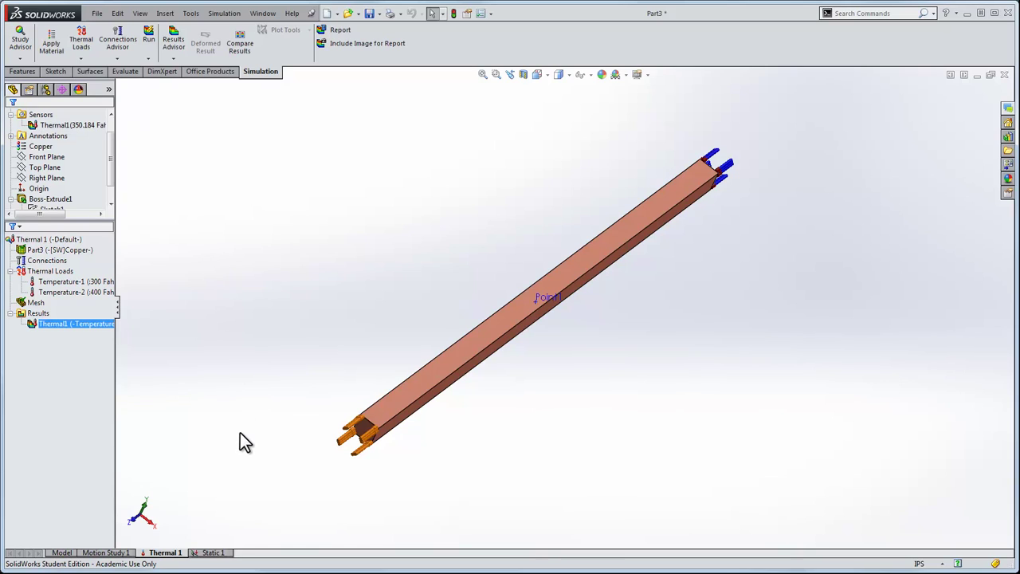
From the Model tab, add Stress1: Simulation Data, SZ: Z Normal Stress, maximum at Point1
{"action": "left_click", "coordinate": [64, 553]}
{"action": "right_click", "coordinate": [55, 137]}
{"action": "left_click", "coordinate": [59, 144]}
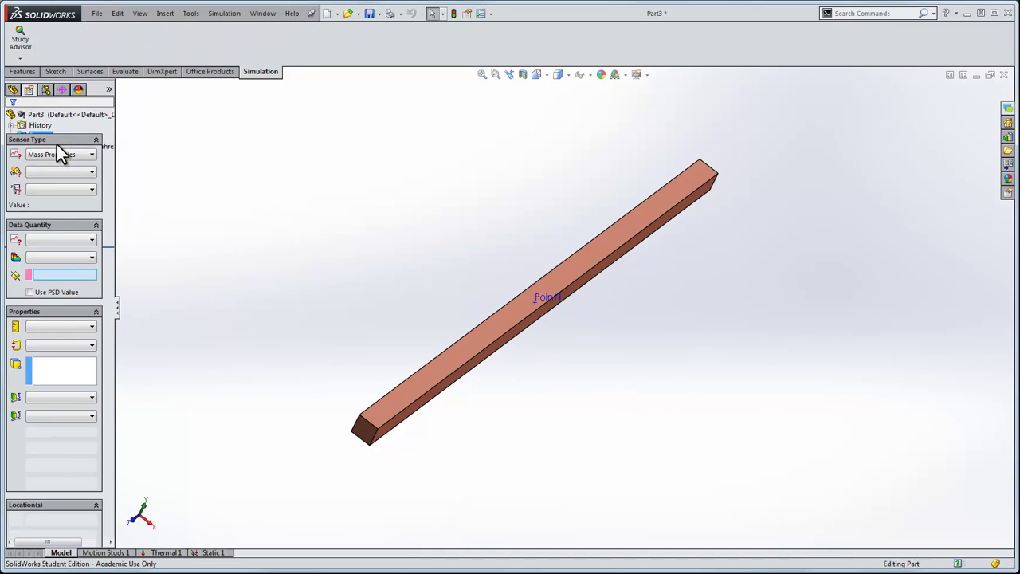
{"action": "scroll", "coordinate": [62, 155], "scroll_direction": "down", "scroll_amount": 1}
{"action": "left_click", "coordinate": [58, 153]}
{"action": "left_click", "coordinate": [60, 185]}
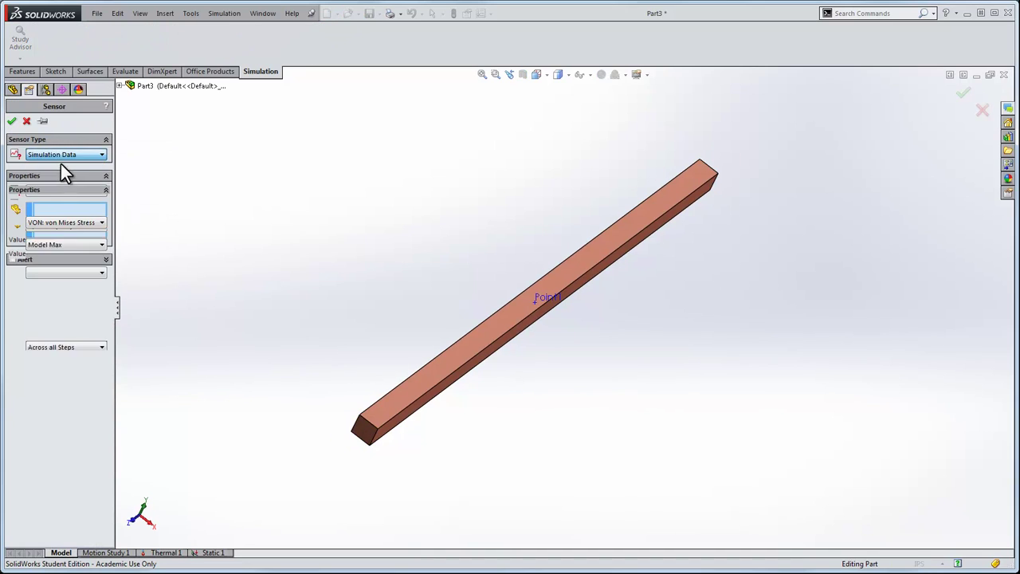
{"action": "left_click", "coordinate": [57, 224]}
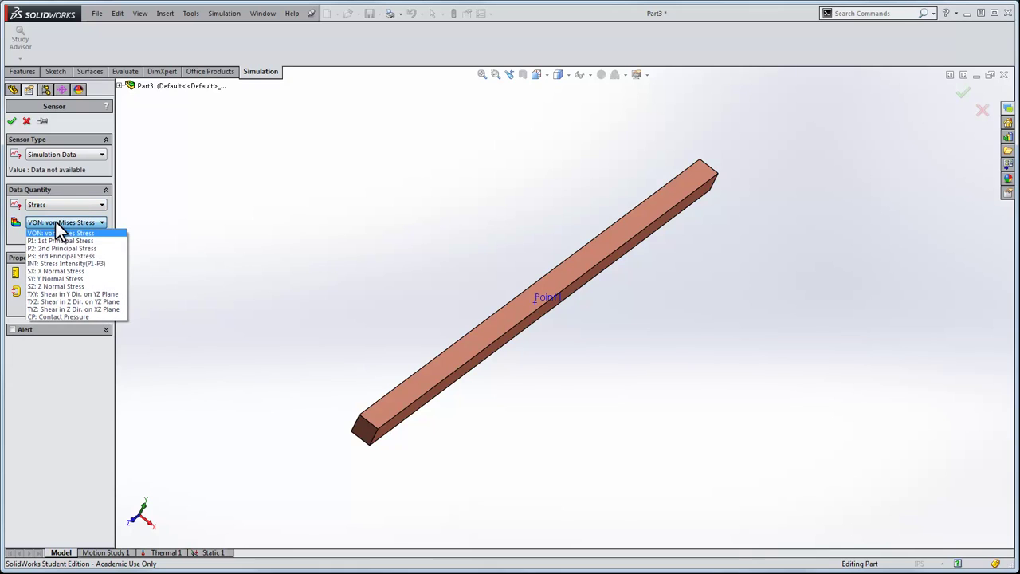
{"action": "left_click", "coordinate": [58, 286]}
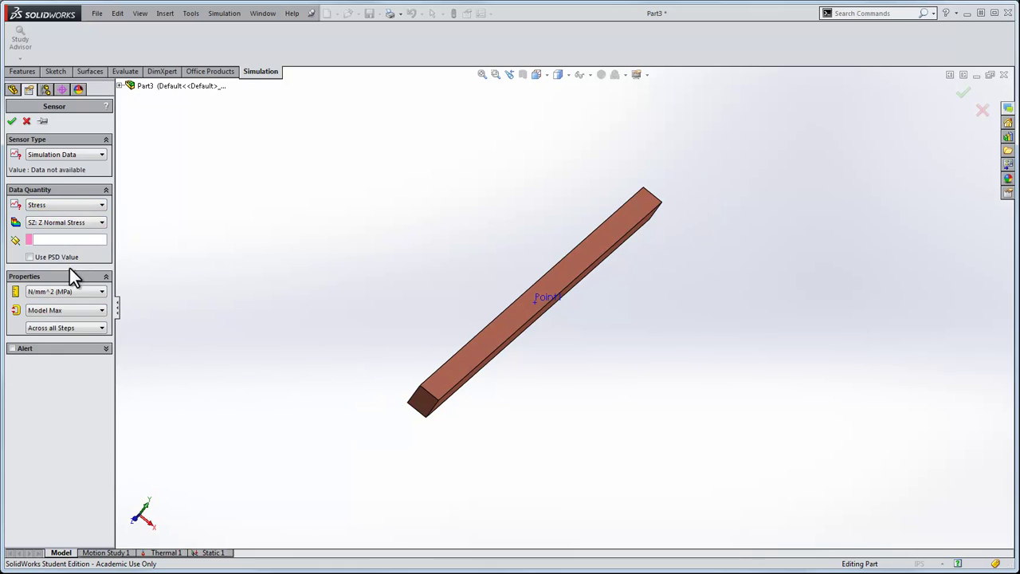
{"action": "left_click", "coordinate": [66, 312]}
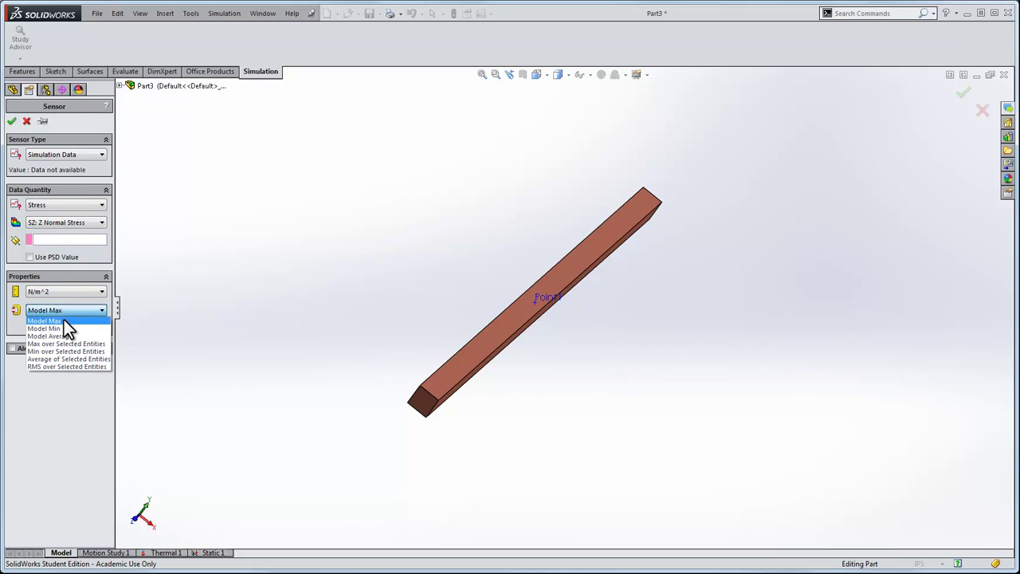
{"action": "left_click", "coordinate": [67, 325]}
{"action": "left_click", "coordinate": [529, 302]}
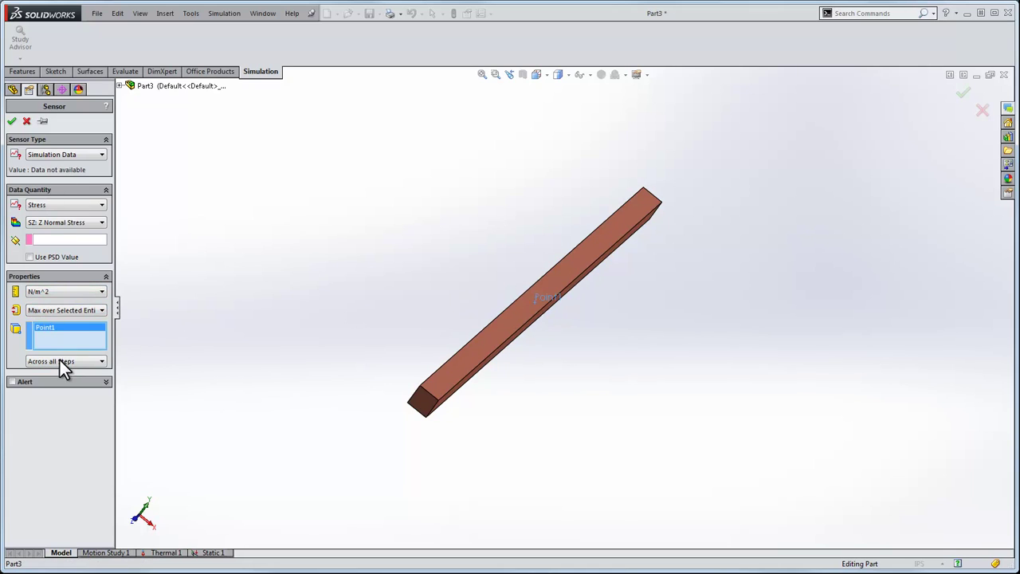
{"action": "left_click", "coordinate": [12, 121]}
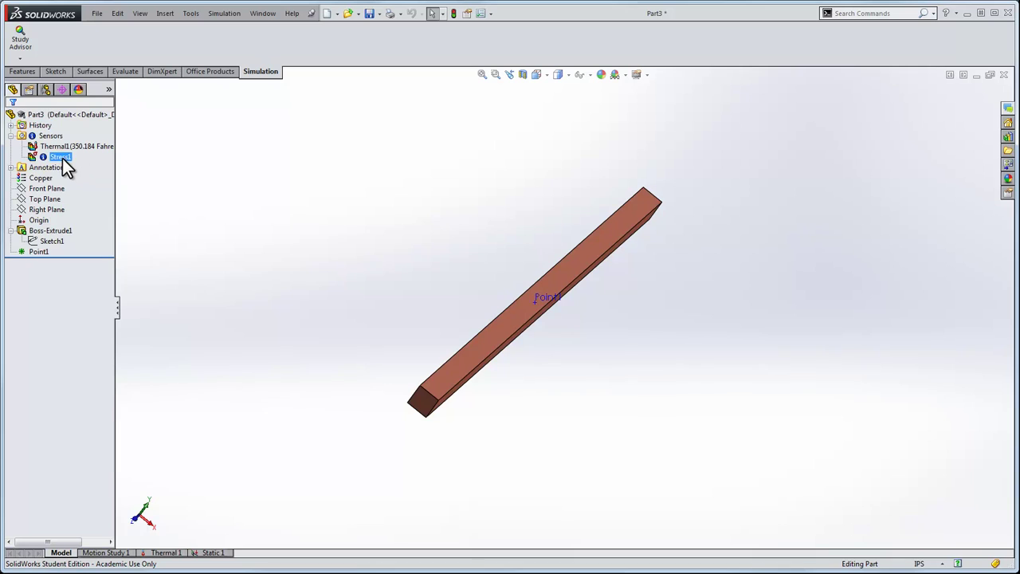
In the Static 1 study, read the Stress1 sensor value of -3.72181e+008 N/m^2
{"action": "left_click", "coordinate": [209, 552]}
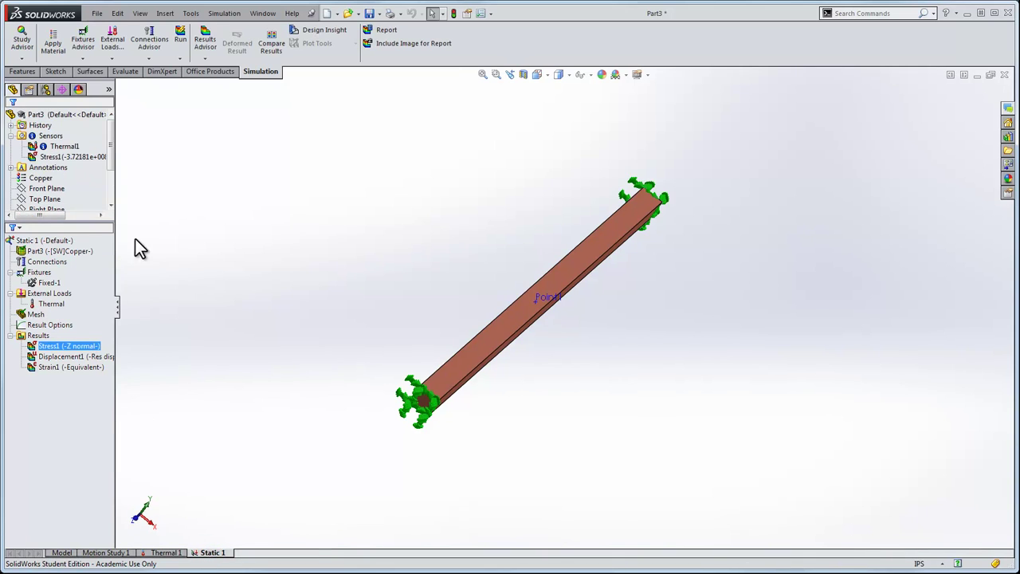
{"action": "left_click", "coordinate": [90, 158]}
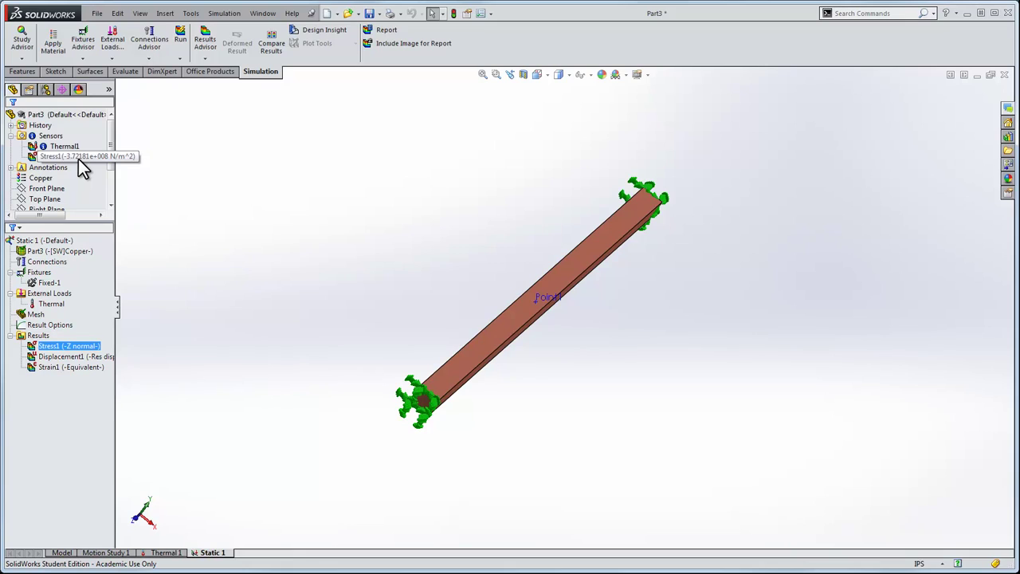
{"action": "left_click", "coordinate": [113, 157]}
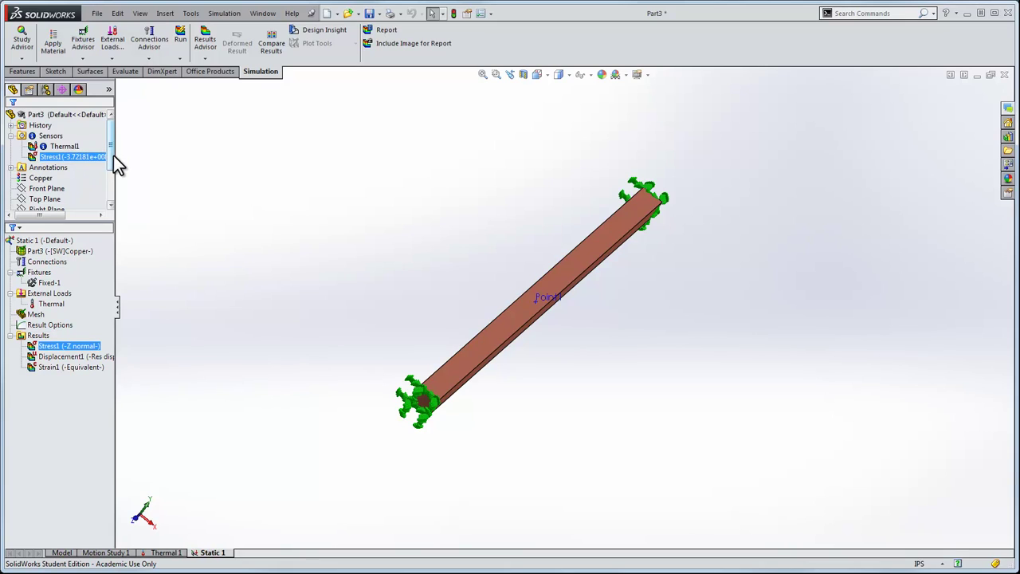